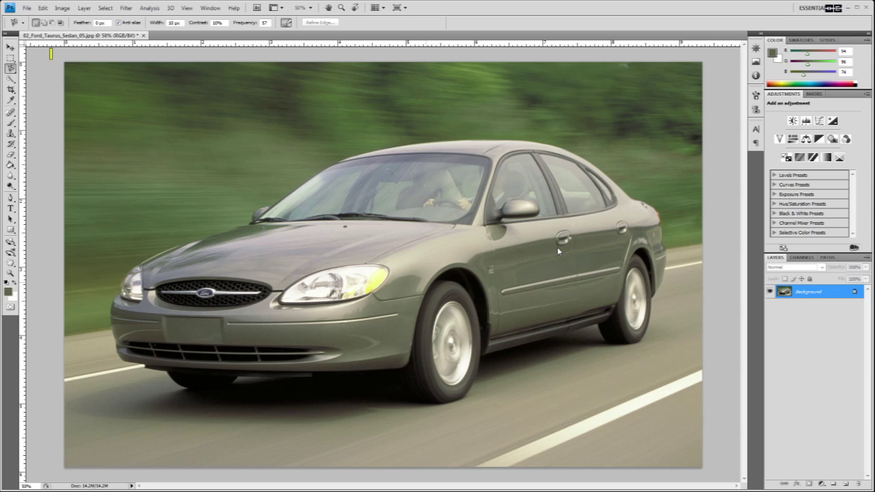
Browse the Image adjustment commands and the adjustment-layer list without adding anything
{"action": "left_click", "coordinate": [61, 8]}
{"action": "mouse_move", "coordinate": [79, 31]}
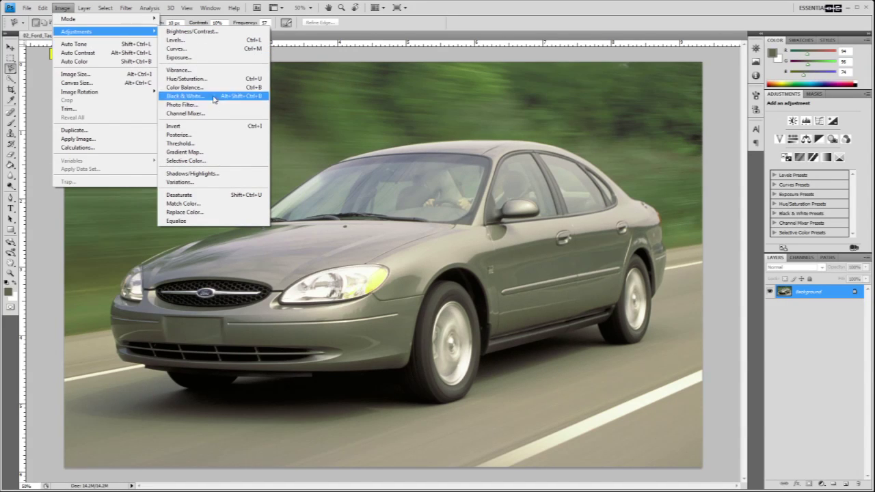
{"action": "left_click", "coordinate": [821, 484]}
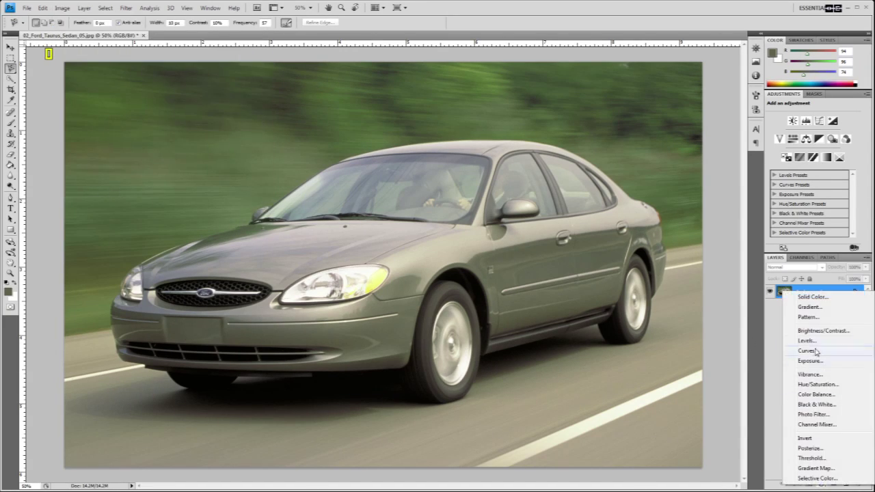
{"action": "left_click", "coordinate": [646, 307]}
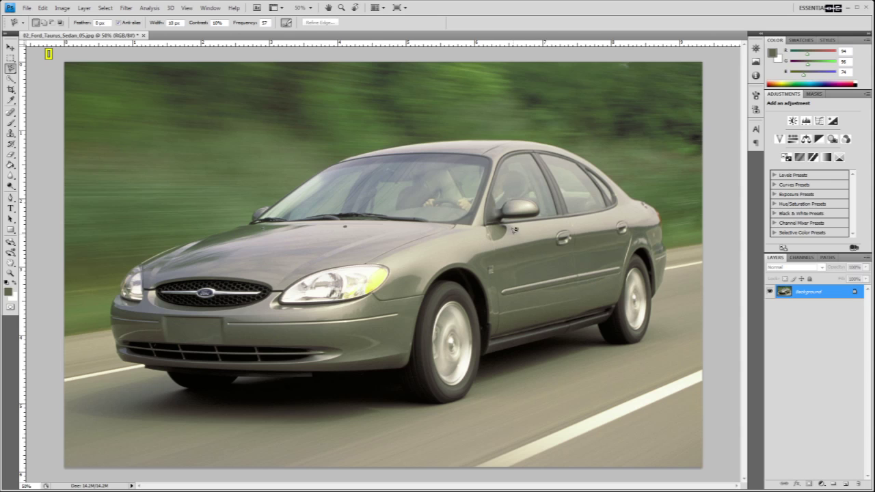
Open Image > Adjustments > Hue/Saturation for the car photo
{"action": "left_click", "coordinate": [63, 9]}
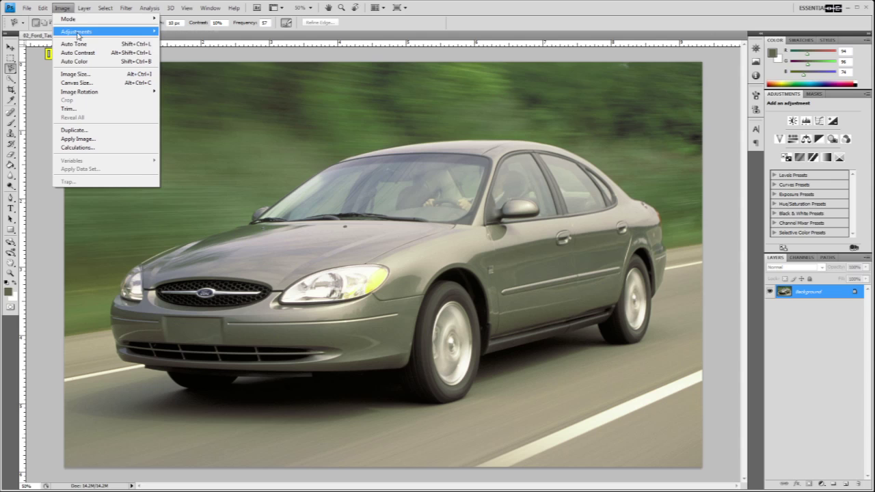
{"action": "mouse_move", "coordinate": [101, 32]}
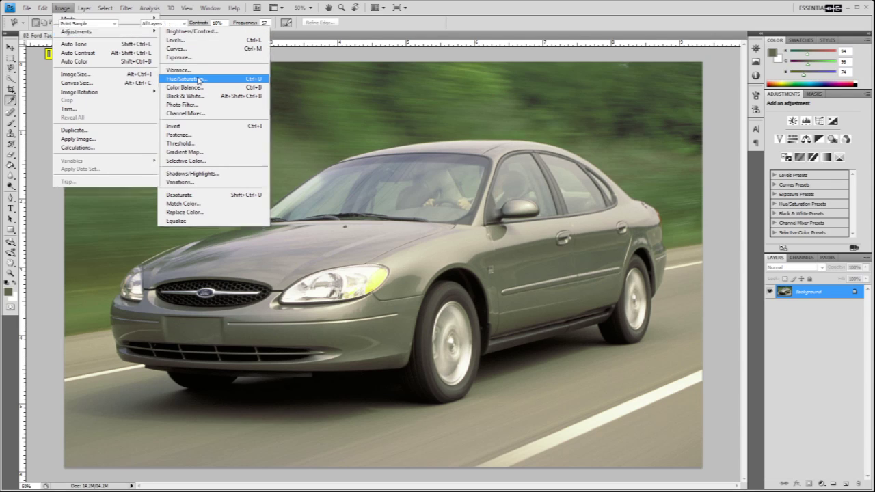
{"action": "left_click", "coordinate": [198, 80]}
Limit Hue/Saturation to the Greens range and sample the car paint with the eyedropper
{"action": "left_click_drag", "start_coordinate": [786, 164], "coordinate": [789, 176]}
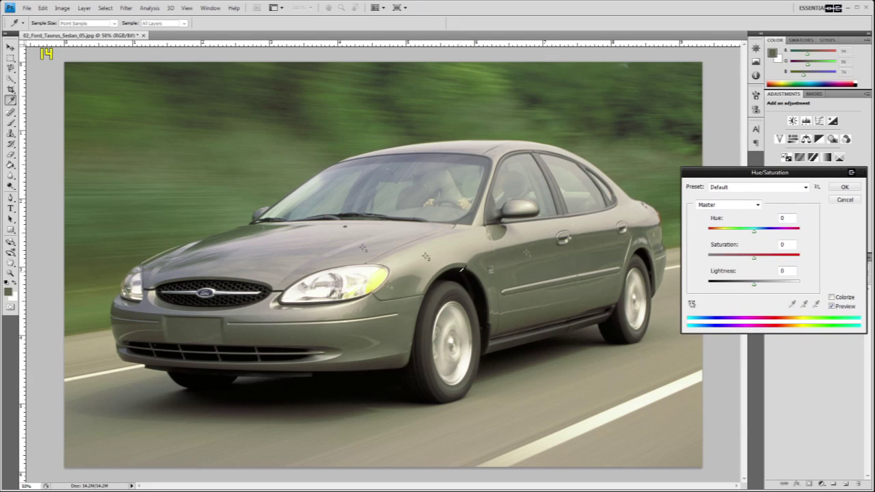
{"action": "left_click", "coordinate": [754, 205]}
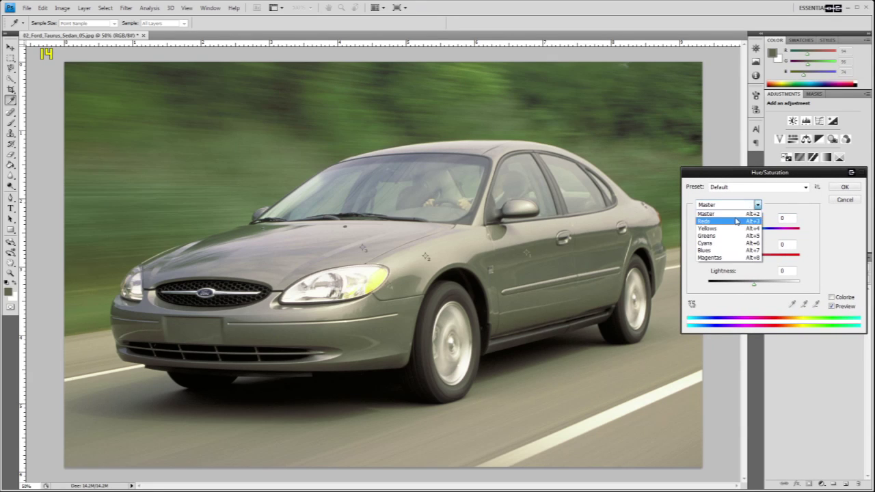
{"action": "left_click", "coordinate": [704, 236]}
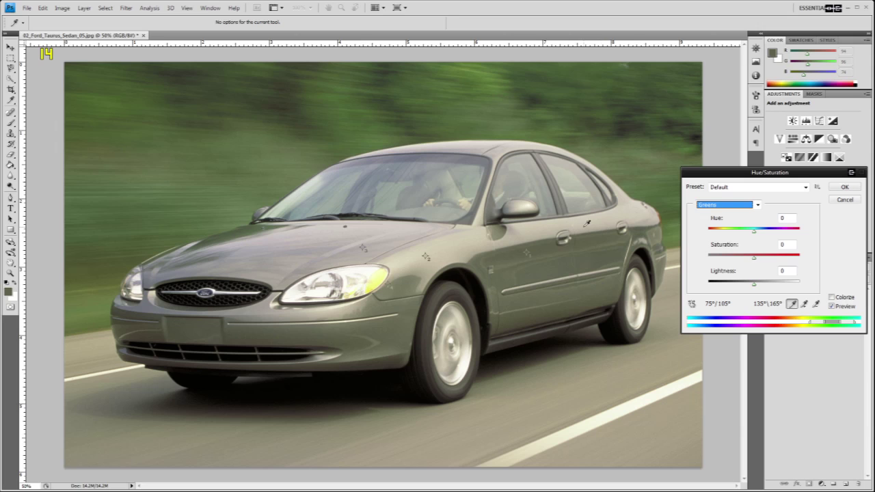
{"action": "left_click", "coordinate": [605, 245]}
{"action": "left_click_drag", "start_coordinate": [444, 252], "coordinate": [255, 260]}
{"action": "left_click", "coordinate": [306, 333]}
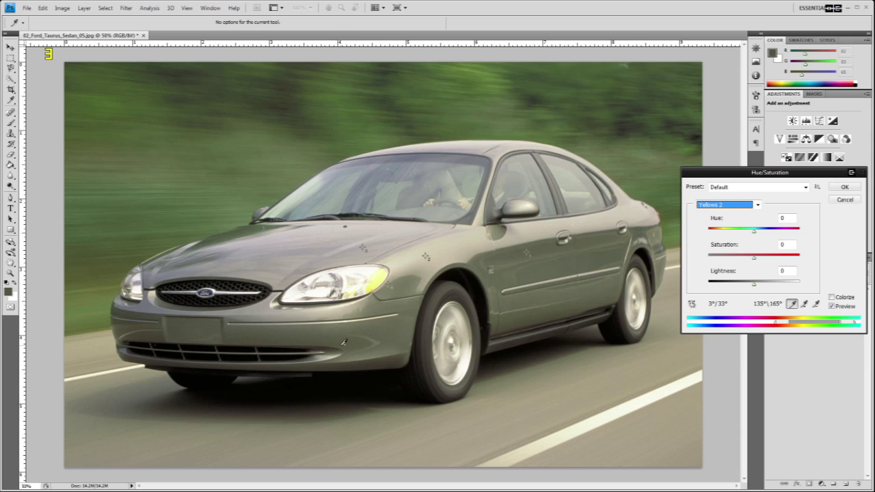
{"action": "left_click", "coordinate": [512, 143]}
{"action": "left_click", "coordinate": [644, 229]}
{"action": "left_click", "coordinate": [536, 300]}
Shift the hue to pinkish purple, bring it back, then cancel the dialog
{"action": "left_click_drag", "start_coordinate": [756, 237], "coordinate": [721, 235]}
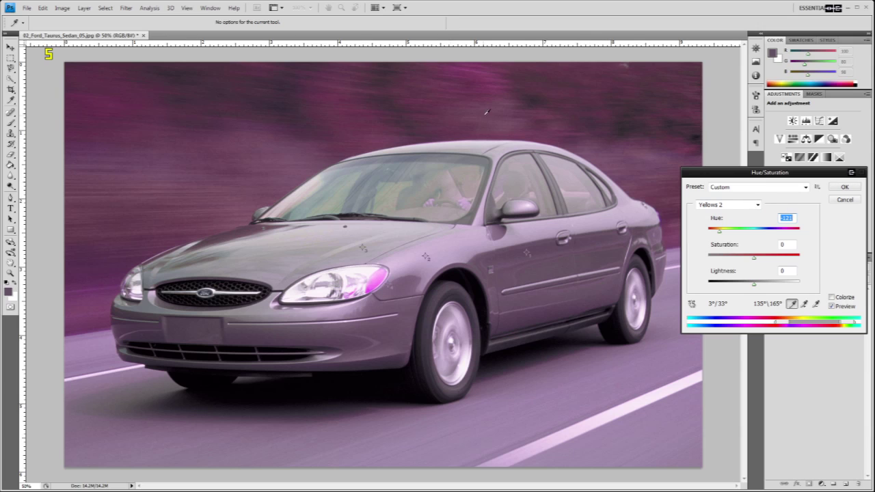
{"action": "left_click_drag", "start_coordinate": [719, 232], "coordinate": [752, 234]}
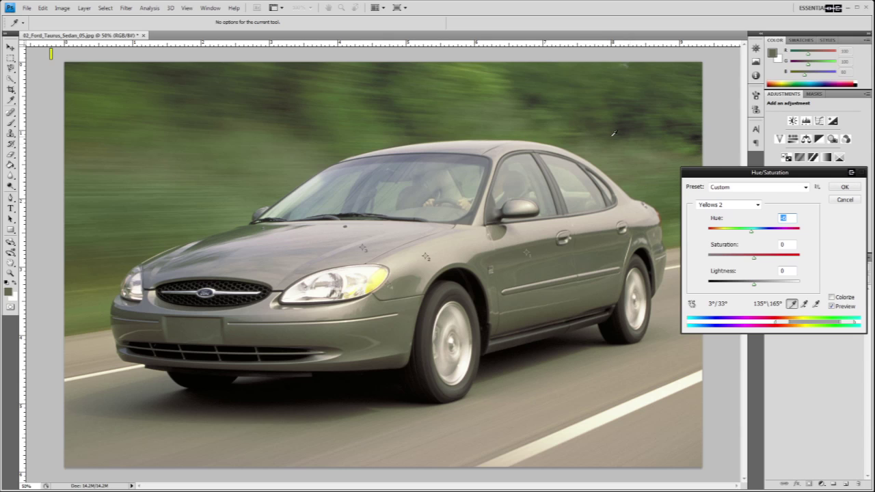
{"action": "left_click", "coordinate": [847, 200]}
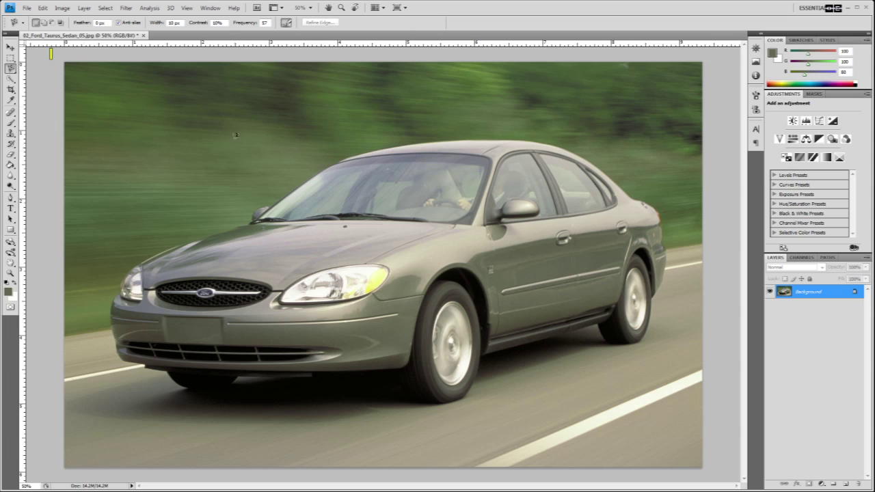
With the Quick Selection tool, select the hood, grille, rear door and fender
{"action": "left_click", "coordinate": [11, 78]}
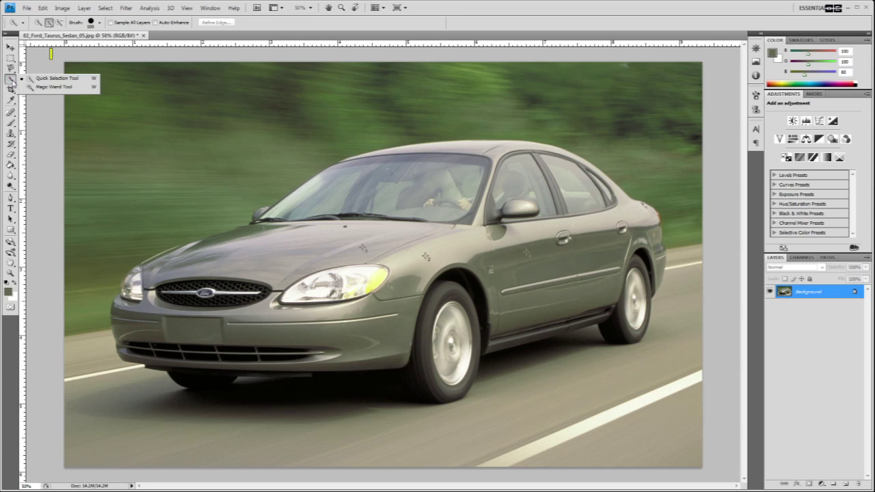
{"action": "left_click", "coordinate": [32, 80]}
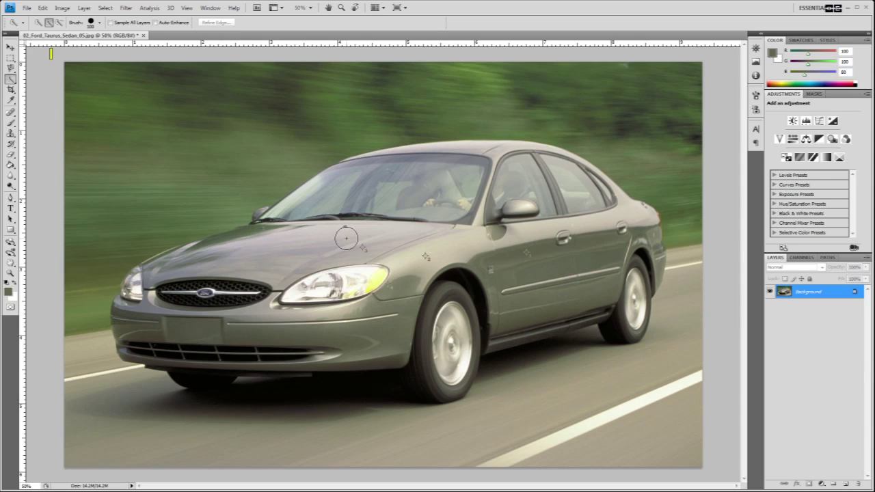
{"action": "mouse_move", "coordinate": [360, 237]}
{"action": "left_mouse_down"}
{"action": "mouse_move", "coordinate": [253, 241]}
{"action": "mouse_move", "coordinate": [400, 250]}
{"action": "mouse_move", "coordinate": [404, 273]}
{"action": "mouse_move", "coordinate": [294, 294]}
{"action": "mouse_move", "coordinate": [324, 335]}
{"action": "mouse_move", "coordinate": [255, 290]}
{"action": "mouse_move", "coordinate": [273, 290]}
{"action": "left_mouse_up"}
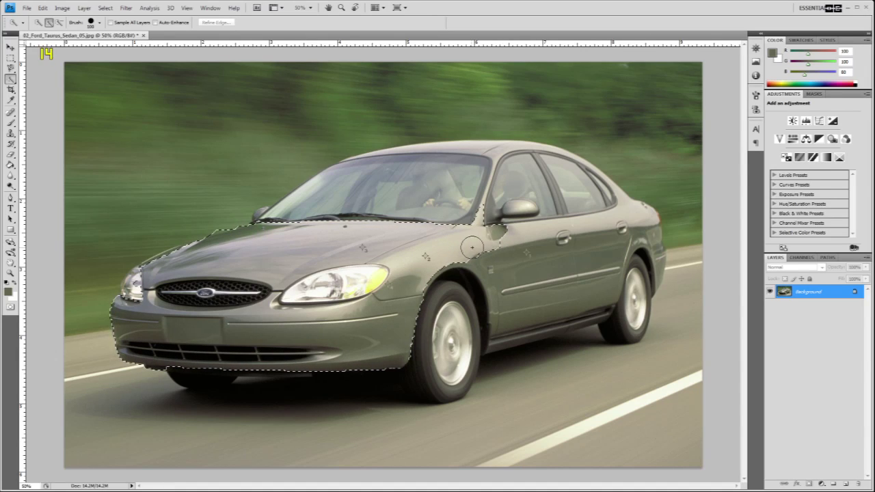
{"action": "mouse_move", "coordinate": [452, 246]}
{"action": "left_mouse_down"}
{"action": "mouse_move", "coordinate": [636, 226]}
{"action": "mouse_move", "coordinate": [565, 290]}
{"action": "mouse_move", "coordinate": [636, 277]}
{"action": "mouse_move", "coordinate": [635, 229]}
{"action": "mouse_move", "coordinate": [642, 234]}
{"action": "left_mouse_up"}
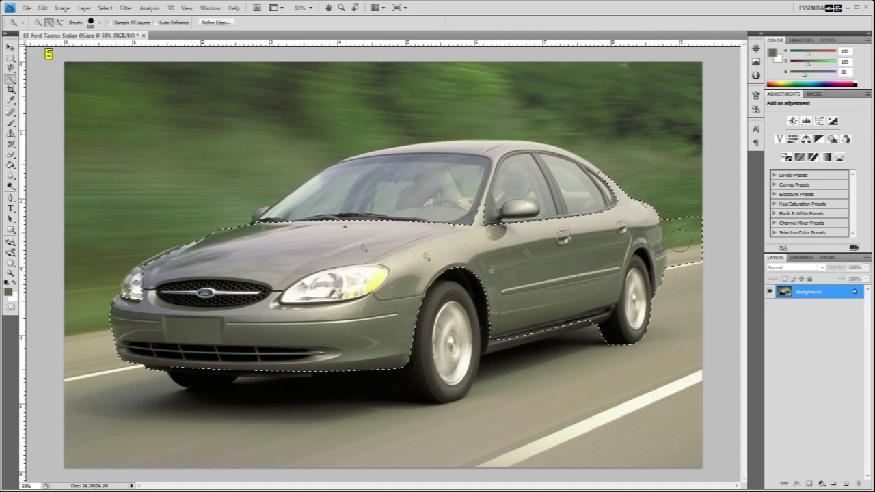
Subtract the right background strip and add the roof, rear window and front side window
{"action": "left_click_drag", "start_coordinate": [688, 264], "coordinate": [682, 226]}
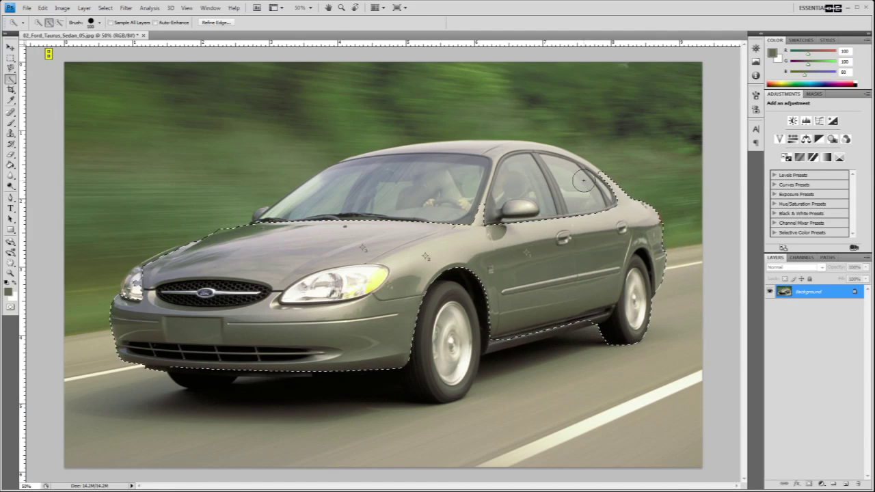
{"action": "mouse_move", "coordinate": [580, 171]}
{"action": "left_mouse_down"}
{"action": "mouse_move", "coordinate": [510, 156]}
{"action": "mouse_move", "coordinate": [427, 164]}
{"action": "mouse_move", "coordinate": [397, 180]}
{"action": "mouse_move", "coordinate": [423, 216]}
{"action": "mouse_move", "coordinate": [454, 200]}
{"action": "mouse_move", "coordinate": [454, 187]}
{"action": "mouse_move", "coordinate": [350, 187]}
{"action": "mouse_move", "coordinate": [469, 174]}
{"action": "left_mouse_up"}
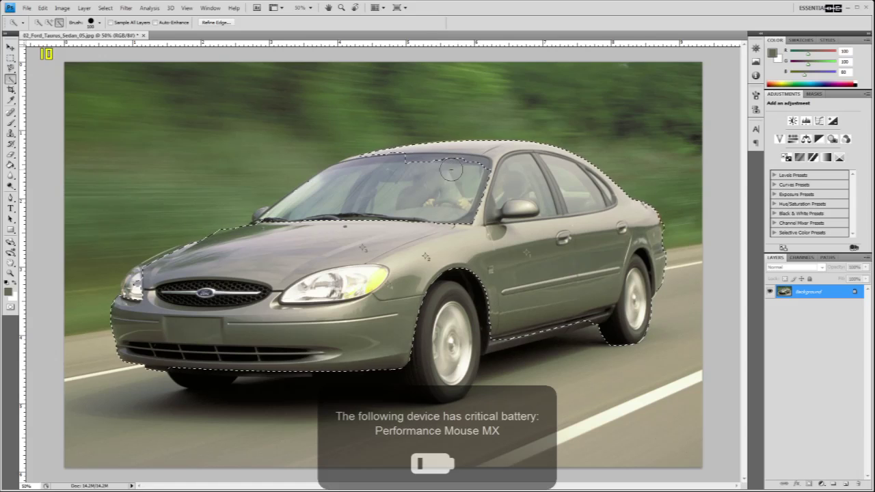
{"action": "left_click_drag", "start_coordinate": [486, 169], "coordinate": [518, 178]}
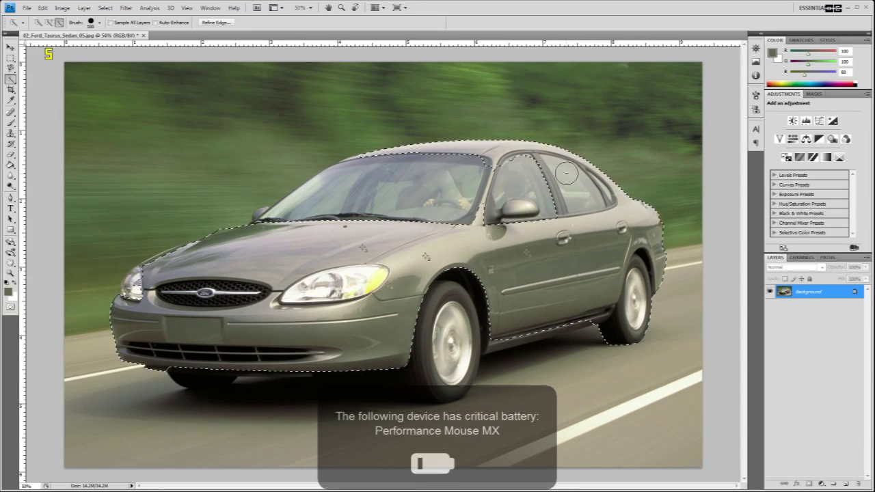
{"action": "left_click", "coordinate": [583, 191], "text": "alt"}
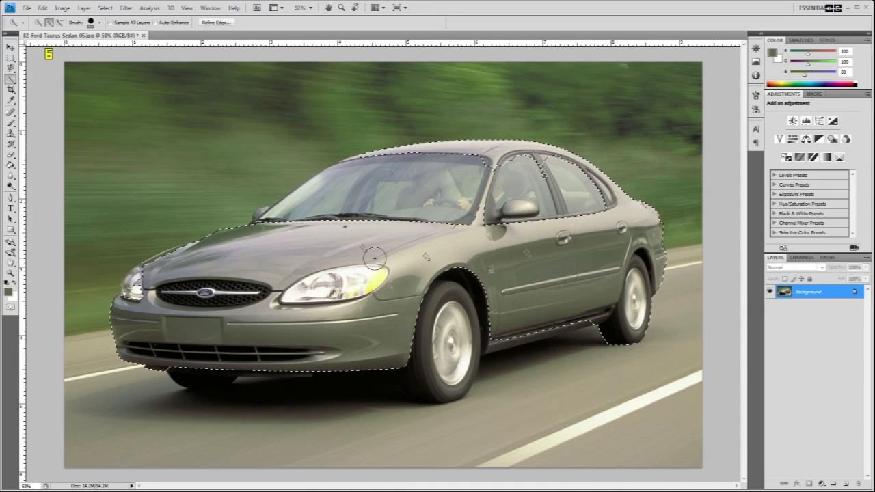
{"action": "key", "text": "alt"}
Preview a +24 hue shift on the car body, cancel it, and deselect with Ctrl+D
{"action": "key", "text": "ctrl+u"}
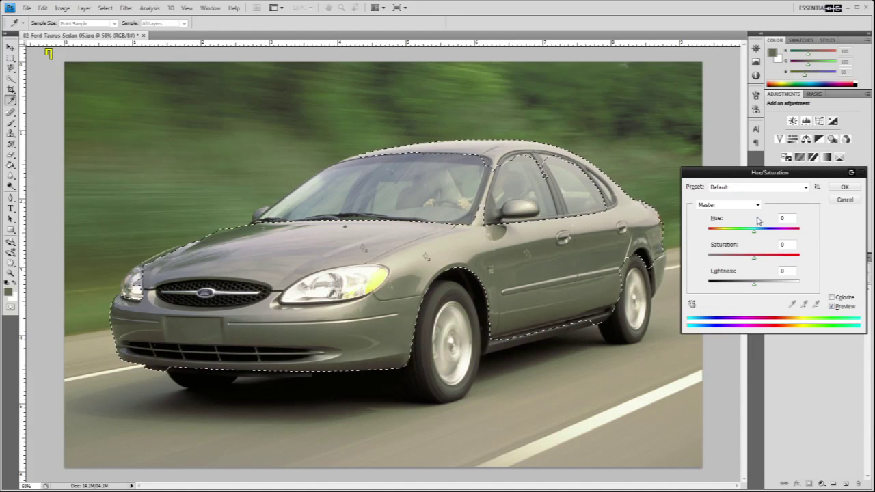
{"action": "mouse_move", "coordinate": [754, 234]}
{"action": "left_mouse_down"}
{"action": "mouse_move", "coordinate": [719, 235]}
{"action": "mouse_move", "coordinate": [776, 236]}
{"action": "mouse_move", "coordinate": [765, 236]}
{"action": "left_mouse_up"}
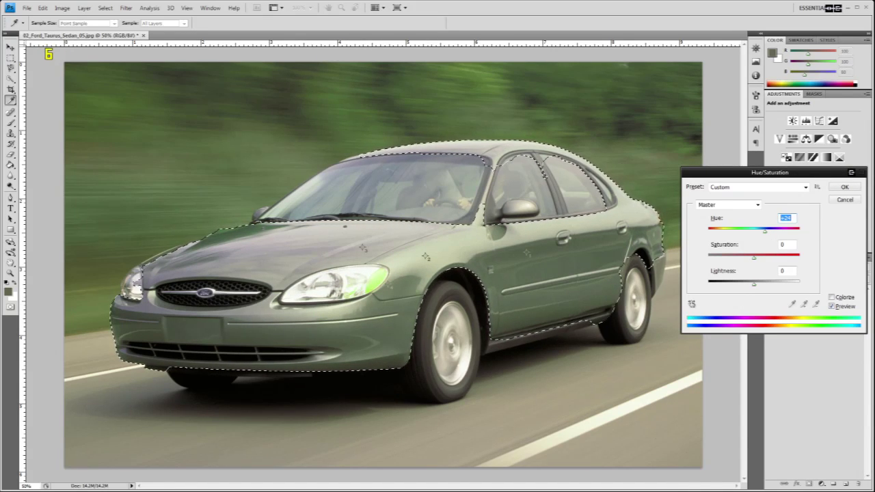
{"action": "left_click", "coordinate": [845, 200]}
{"action": "key", "text": "w"}
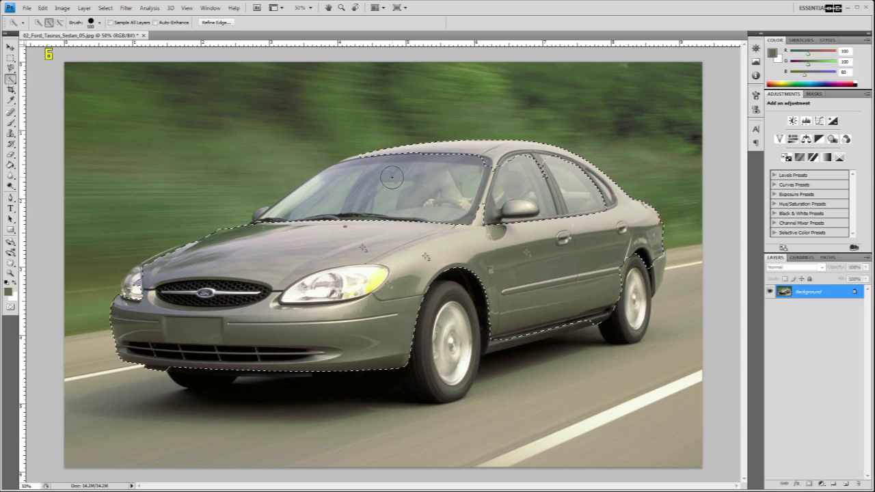
{"action": "key", "text": "ctrl+d"}
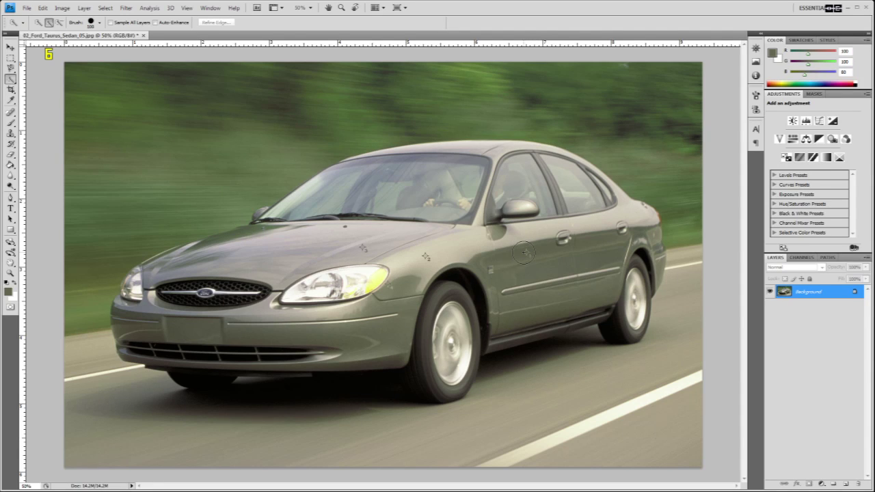
{"action": "scroll", "coordinate": [524, 253], "scroll_direction": "down", "scroll_amount": 2}
Scroll and pan the view to bring the whole front fender and wheel into view
{"action": "scroll", "coordinate": [524, 253], "scroll_direction": "up", "scroll_amount": 3}
{"action": "scroll", "coordinate": [510, 251], "scroll_direction": "down", "scroll_amount": 1}
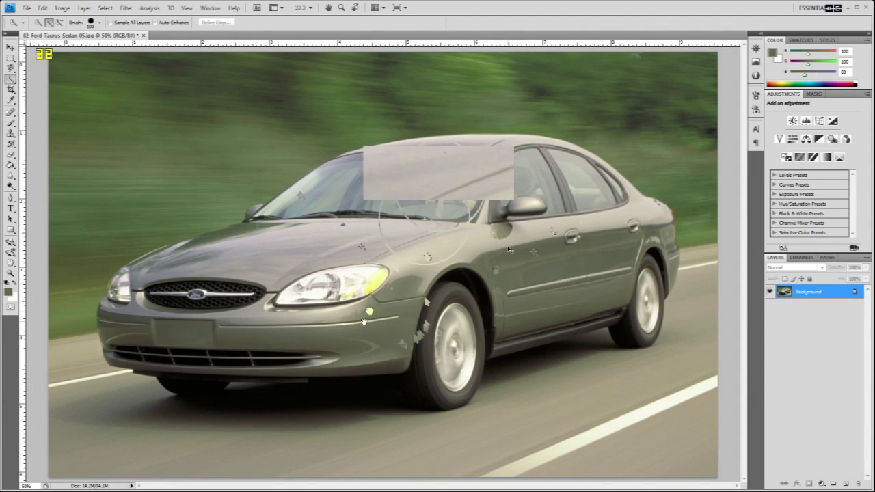
{"action": "scroll", "coordinate": [438, 307], "scroll_direction": "up", "scroll_amount": 4}
{"action": "scroll", "coordinate": [586, 356], "scroll_direction": "down", "scroll_amount": 1}
{"action": "left_click_drag", "start_coordinate": [527, 256], "coordinate": [312, 248]}
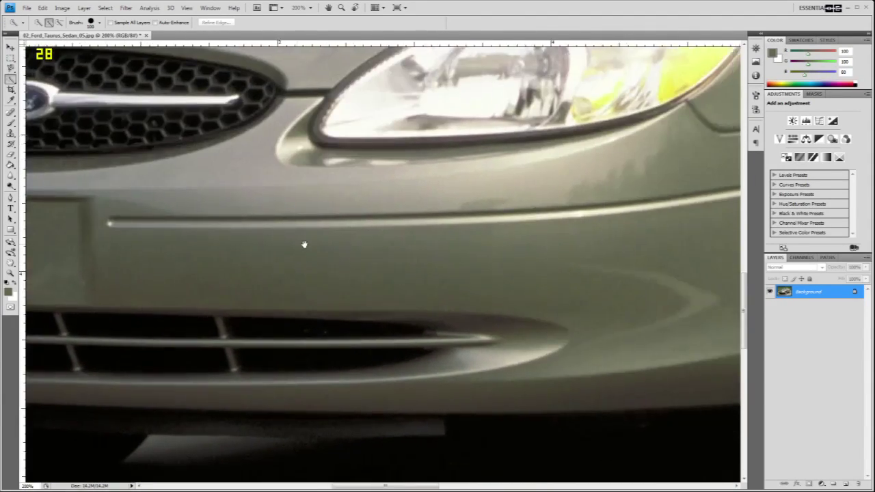
{"action": "left_click_drag", "start_coordinate": [472, 231], "coordinate": [279, 292]}
{"action": "scroll", "coordinate": [278, 292], "scroll_direction": "up", "scroll_amount": 1}
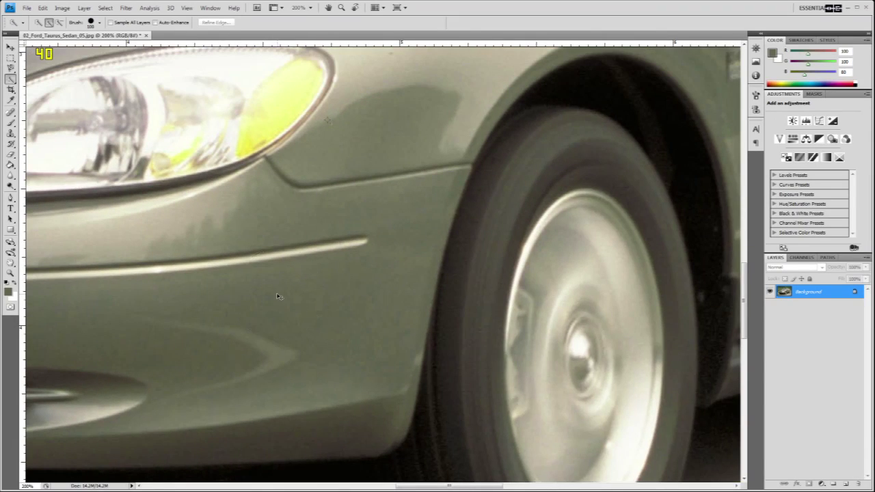
{"action": "scroll", "coordinate": [279, 293], "scroll_direction": "down", "scroll_amount": 2}
{"action": "left_click_drag", "start_coordinate": [425, 199], "coordinate": [415, 171]}
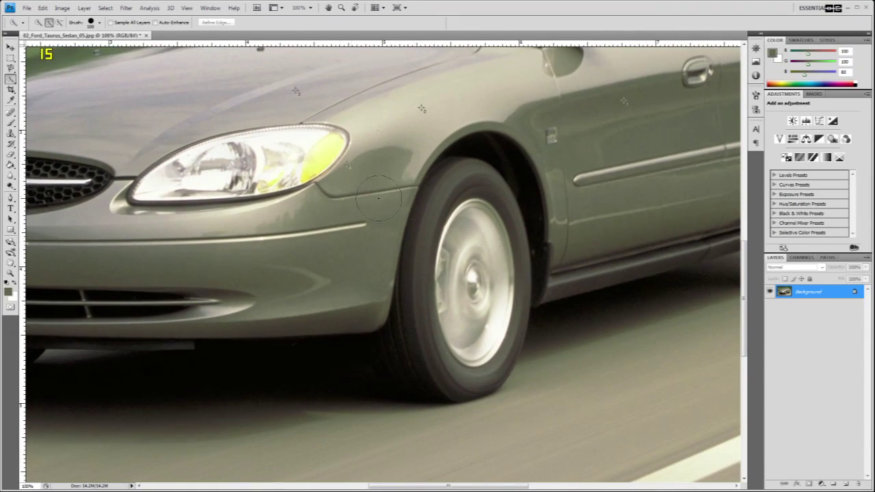
Outline the front fender to the bumper with the Magnetic Lasso, then open Hue/Saturation
{"action": "right_click", "coordinate": [10, 67]}
{"action": "left_click", "coordinate": [48, 88]}
{"action": "left_click", "coordinate": [465, 136]}
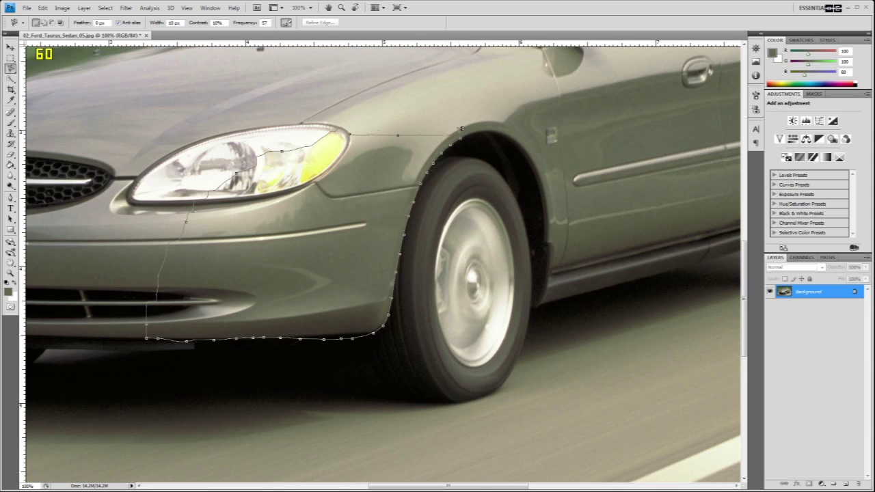
{"action": "left_click", "coordinate": [464, 135]}
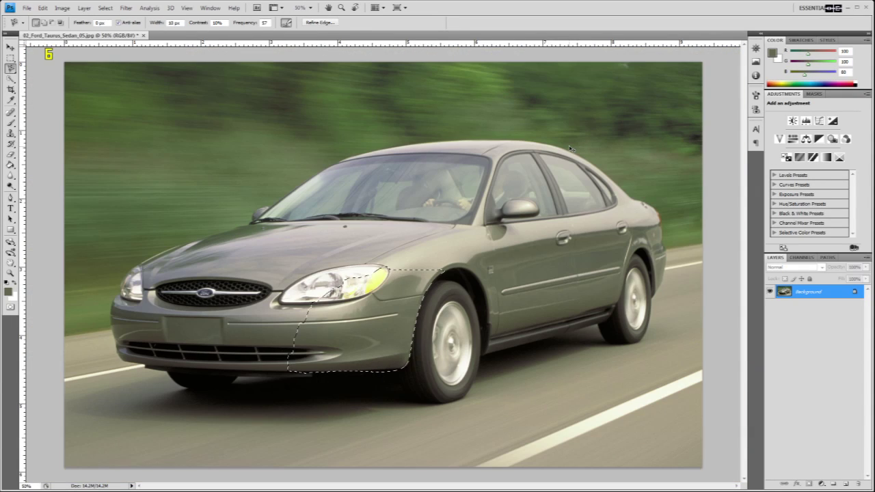
{"action": "key", "text": "ctrl+u"}
{"action": "left_click_drag", "start_coordinate": [709, 178], "coordinate": [697, 186]}
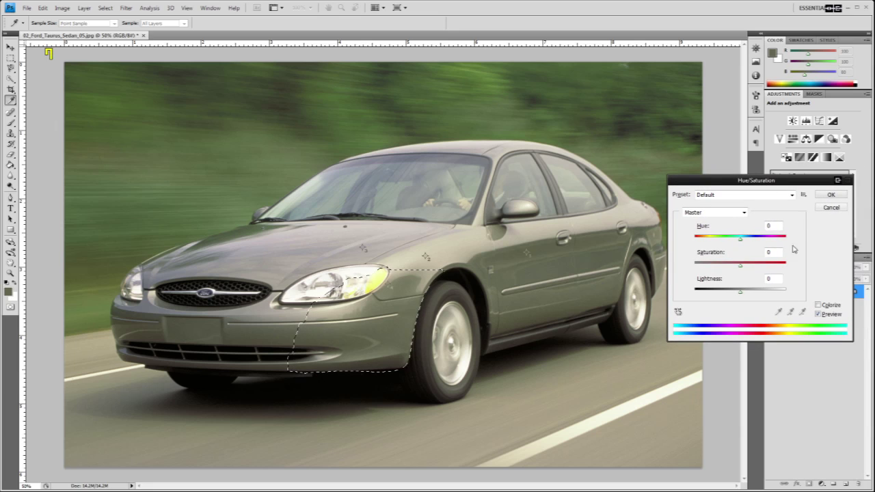
Preview a +4 hue shift on the fender, then cancel it
{"action": "mouse_move", "coordinate": [741, 239]}
{"action": "left_mouse_down"}
{"action": "mouse_move", "coordinate": [766, 240]}
{"action": "mouse_move", "coordinate": [744, 243]}
{"action": "left_mouse_up"}
{"action": "left_click", "coordinate": [830, 209]}
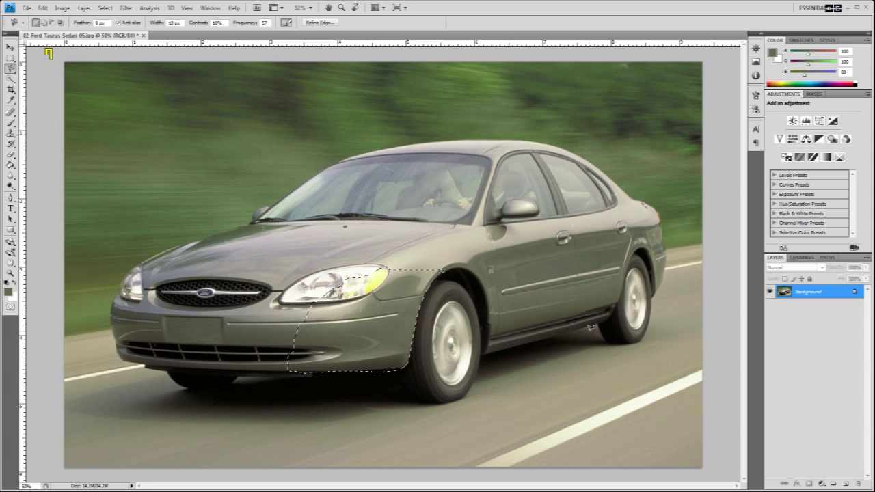
Add a Hue/Saturation adjustment layer with Hue set to -51 on the fender
{"action": "left_click", "coordinate": [822, 484]}
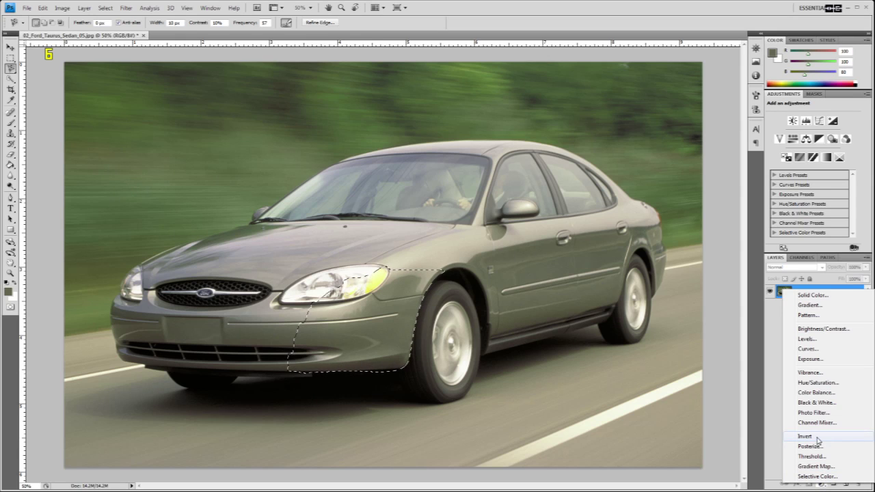
{"action": "left_click", "coordinate": [816, 384]}
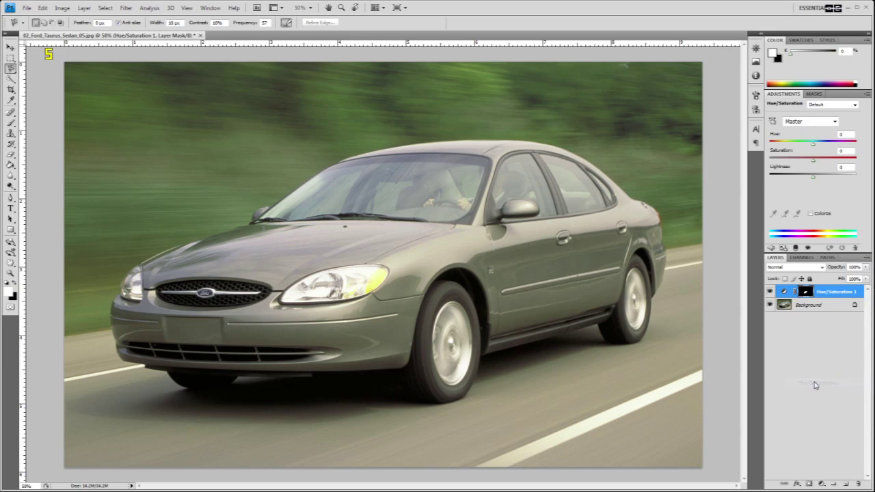
{"action": "left_click_drag", "start_coordinate": [817, 145], "coordinate": [792, 164]}
Toggle the adjustment layer's visibility to compare, then drag it to the trash
{"action": "left_click", "coordinate": [769, 292]}
{"action": "left_click", "coordinate": [770, 292]}
{"action": "left_click", "coordinate": [769, 292]}
{"action": "left_click", "coordinate": [769, 292]}
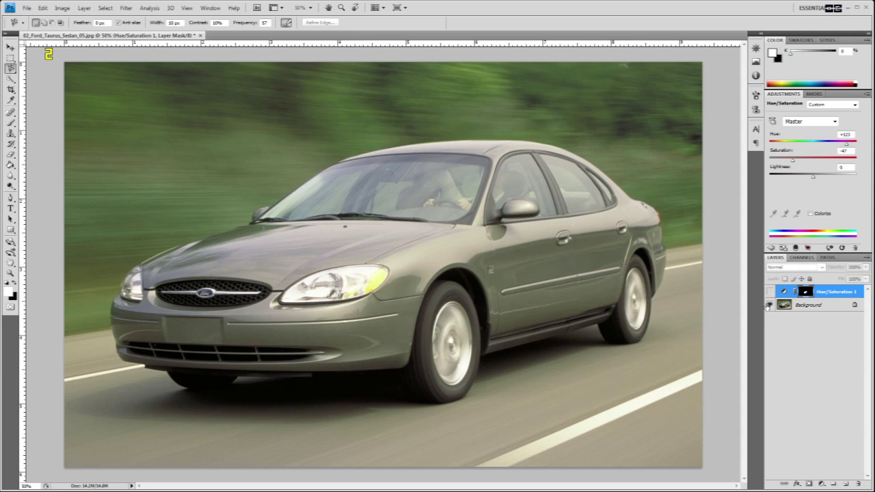
{"action": "double_click", "coordinate": [770, 305]}
{"action": "left_click_drag", "start_coordinate": [848, 297], "coordinate": [858, 484]}
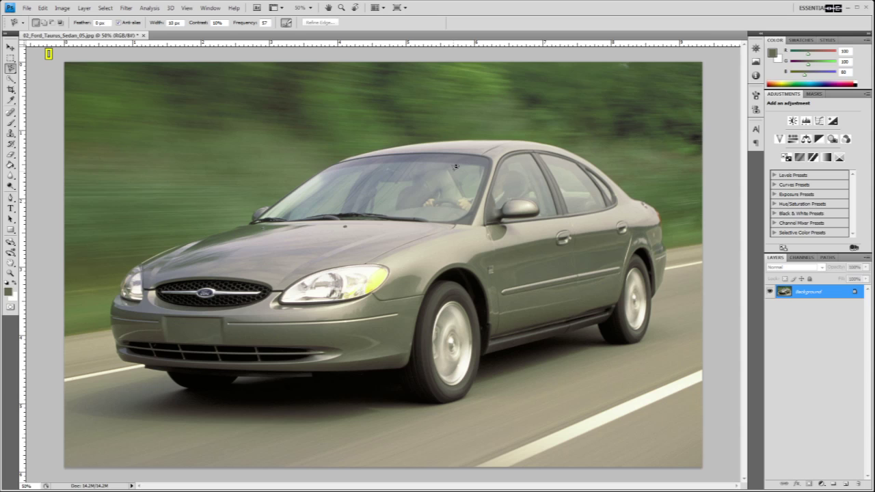
Show the empty Paths panel and try different zoom levels on the photo
{"action": "left_click", "coordinate": [823, 258]}
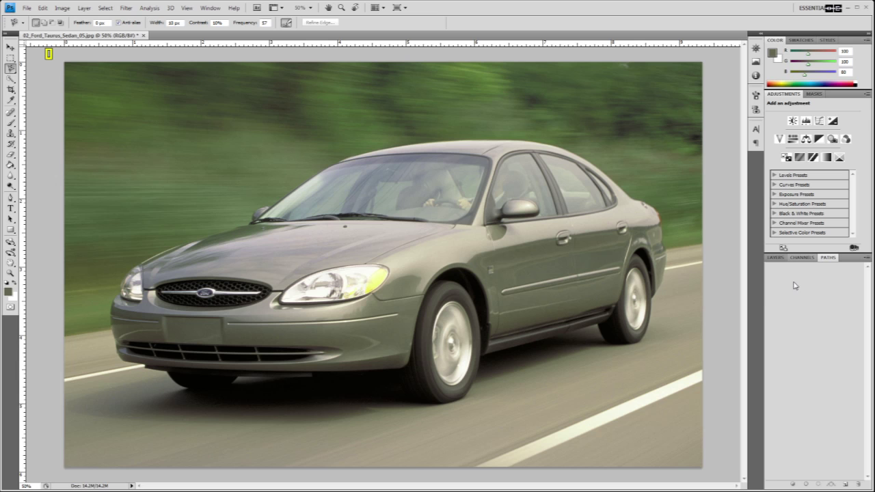
{"action": "key", "text": "ctrl+plus"}
{"action": "key", "text": "ctrl+minus"}
{"action": "key", "text": "ctrl+plus"}
{"action": "key", "text": "ctrl+plus"}
{"action": "key", "text": "ctrl+plus"}
{"action": "key", "text": "ctrl+minus"}
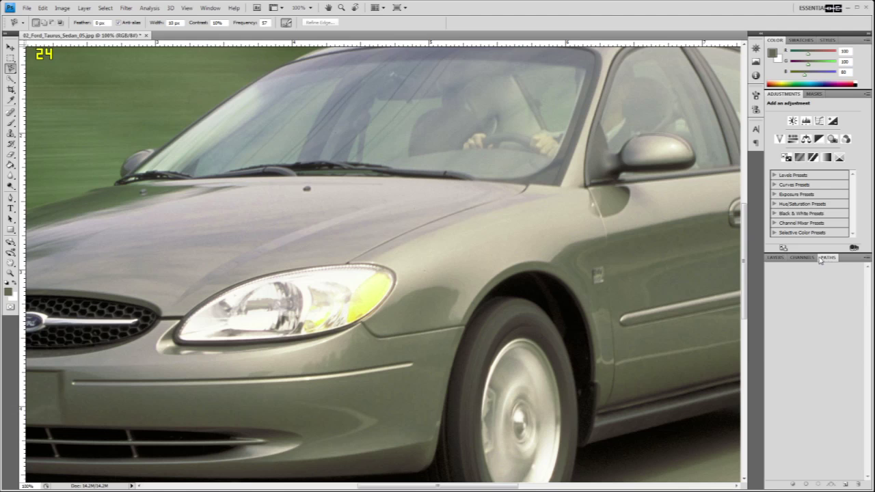
Float the Paths panel, zoom out to the whole car, and select the Pen tool
{"action": "left_click", "coordinate": [774, 257]}
{"action": "left_click", "coordinate": [802, 257]}
{"action": "left_click", "coordinate": [827, 257]}
{"action": "mouse_move", "coordinate": [828, 258]}
{"action": "left_mouse_down"}
{"action": "mouse_move", "coordinate": [628, 221]}
{"action": "mouse_move", "coordinate": [786, 277]}
{"action": "mouse_move", "coordinate": [819, 260]}
{"action": "left_mouse_up"}
{"action": "key", "text": "ctrl+minus"}
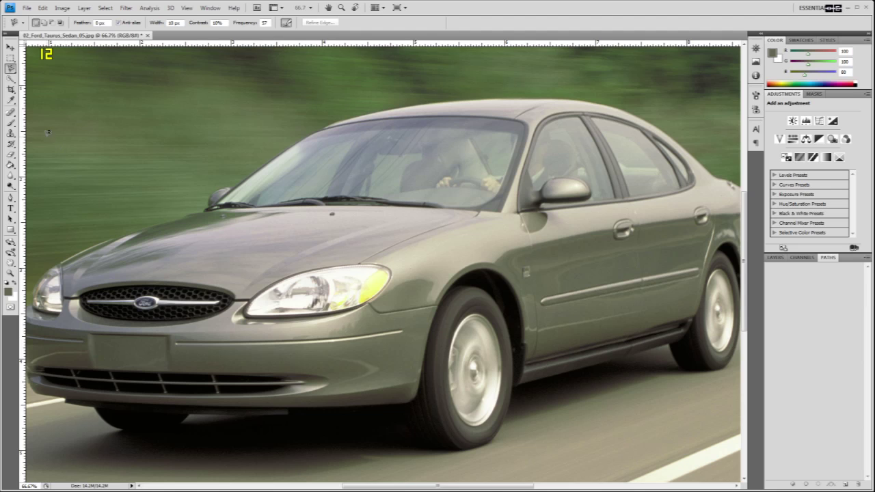
{"action": "key", "text": "p"}
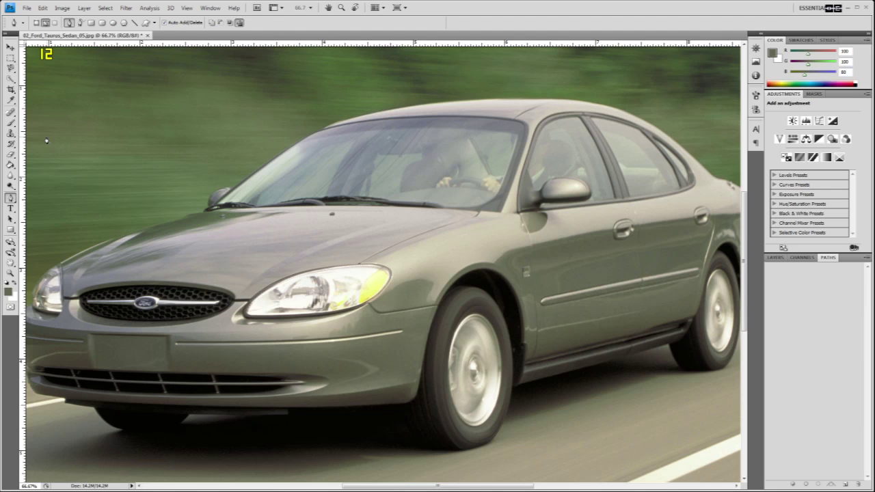
Choose the standard Pen tool and zoom to 200% on the car's rear corner
{"action": "left_click", "coordinate": [11, 199]}
{"action": "left_click", "coordinate": [39, 204]}
{"action": "left_click_drag", "start_coordinate": [593, 203], "coordinate": [277, 236]}
{"action": "key", "text": "ctrl+plus"}
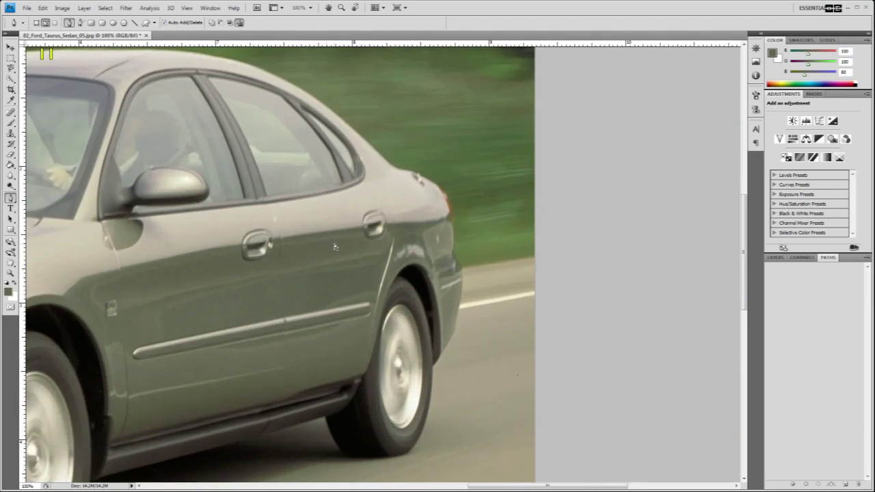
{"action": "key", "text": "ctrl+plus"}
{"action": "left_click_drag", "start_coordinate": [484, 181], "coordinate": [418, 304]}
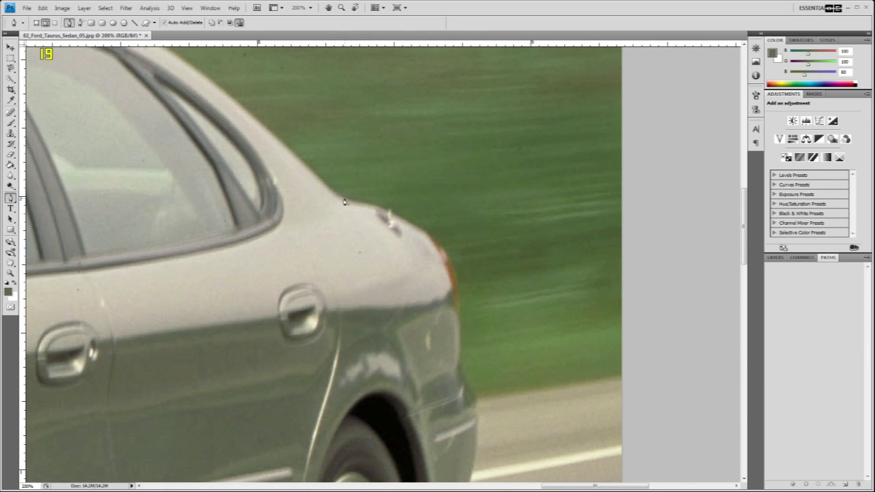
Start the work path at the rear deck corner and run it down the rear bumper edge
{"action": "left_click_drag", "start_coordinate": [350, 201], "coordinate": [437, 240]}
{"action": "left_click_drag", "start_coordinate": [452, 271], "coordinate": [458, 301]}
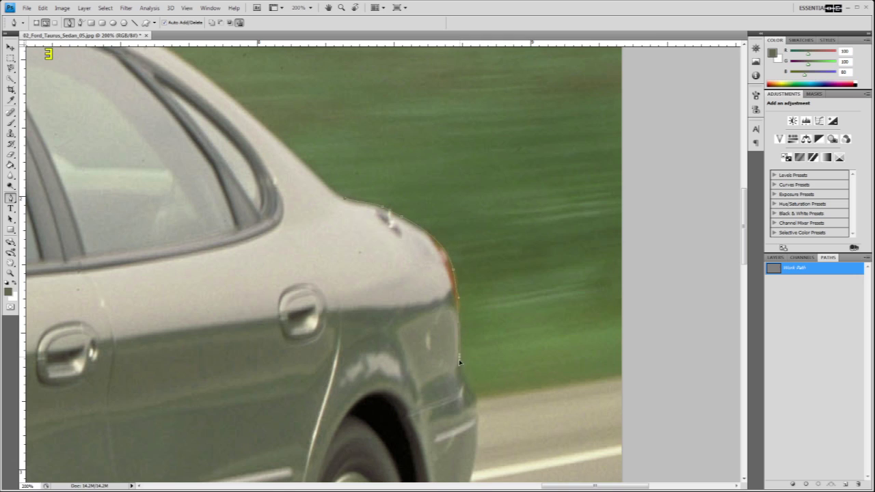
{"action": "left_click_drag", "start_coordinate": [470, 381], "coordinate": [451, 262]}
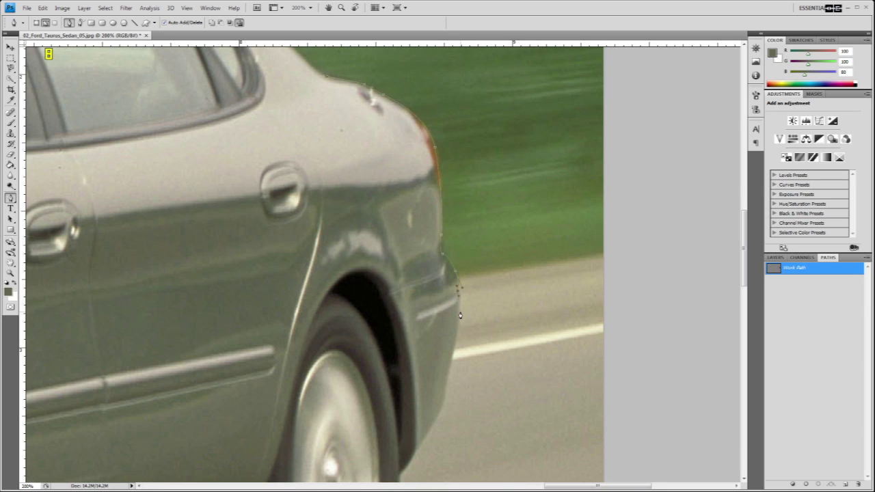
{"action": "mouse_move", "coordinate": [458, 331]}
{"action": "left_mouse_down"}
{"action": "mouse_move", "coordinate": [444, 407]}
{"action": "mouse_move", "coordinate": [498, 312]}
{"action": "mouse_move", "coordinate": [473, 350]}
{"action": "mouse_move", "coordinate": [464, 343]}
{"action": "left_mouse_up"}
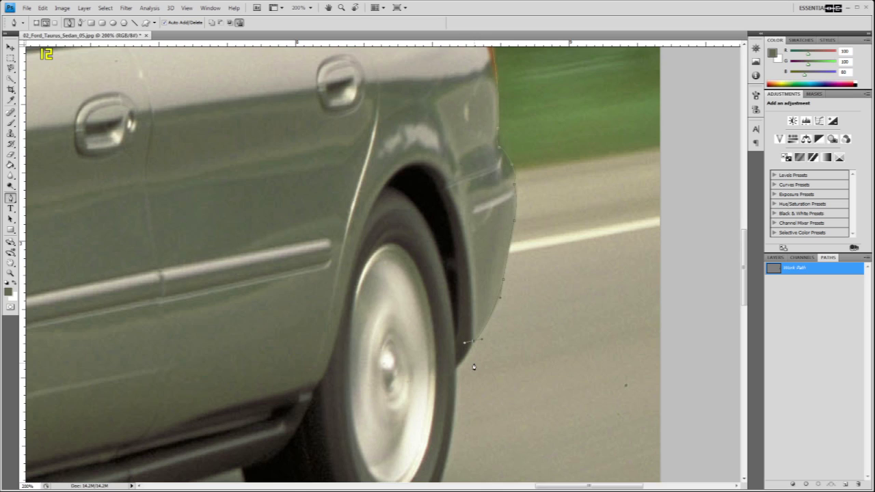
{"action": "left_click_drag", "start_coordinate": [460, 370], "coordinate": [457, 371]}
{"action": "key", "text": "ctrl+z"}
At 400%, anchor the path at the tyre edge with a sharp turn and curve up the wheel arch
{"action": "key", "text": "ctrl+plus"}
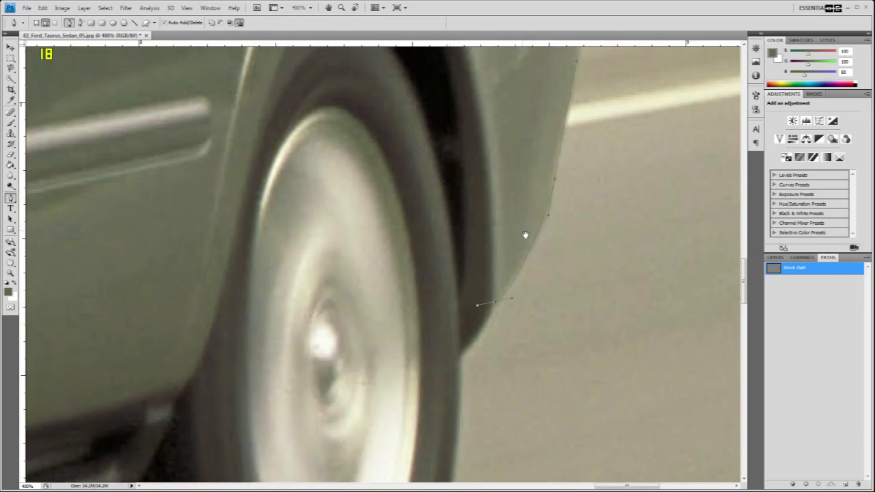
{"action": "left_click", "coordinate": [465, 345]}
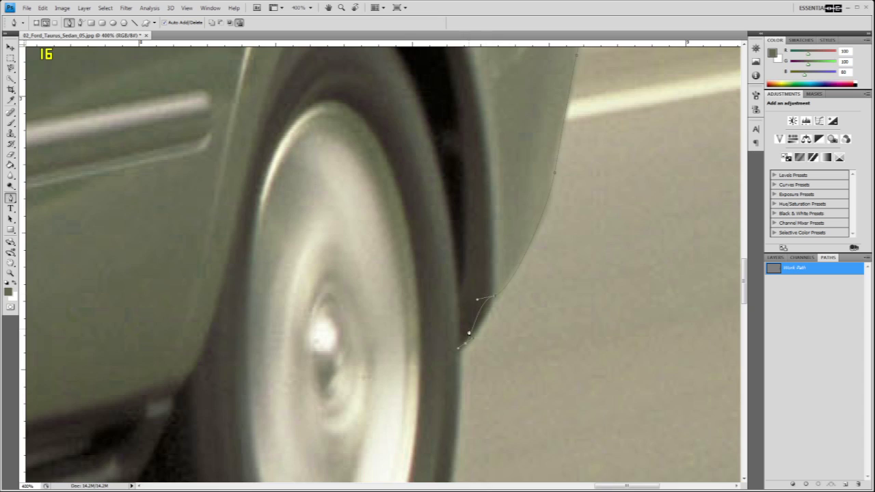
{"action": "key", "text": "ctrl+z"}
{"action": "left_click_drag", "start_coordinate": [462, 348], "coordinate": [442, 358]}
{"action": "left_click", "coordinate": [461, 351], "text": "alt"}
{"action": "left_click_drag", "start_coordinate": [459, 144], "coordinate": [466, 201]}
{"action": "key", "text": "alt"}
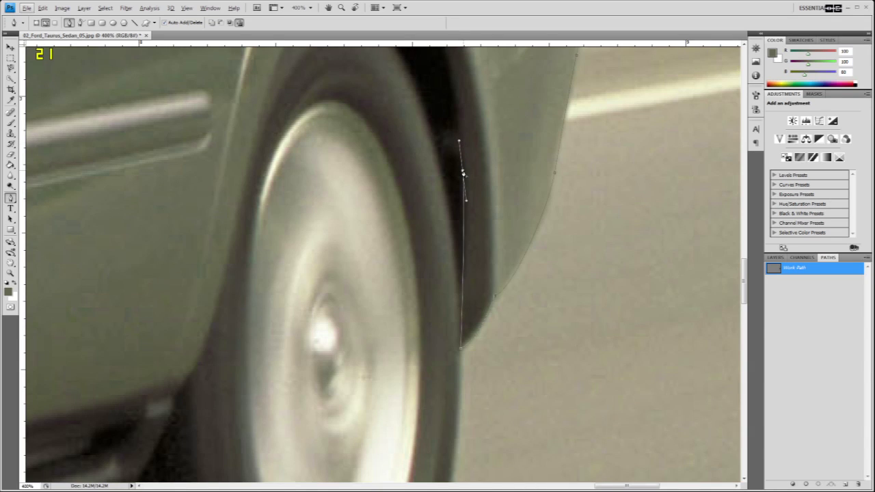
Break the anchor's upper handle, add an arch anchor, and zoom to 300% on the wheel arch
{"action": "key", "text": "alt"}
{"action": "left_click", "coordinate": [463, 174], "text": "alt"}
{"action": "left_click", "coordinate": [459, 140]}
{"action": "left_click", "coordinate": [405, 201]}
{"action": "key", "text": "ctrl+z"}
{"action": "key", "text": "ctrl+minus"}
{"action": "key", "text": "ctrl+minus"}
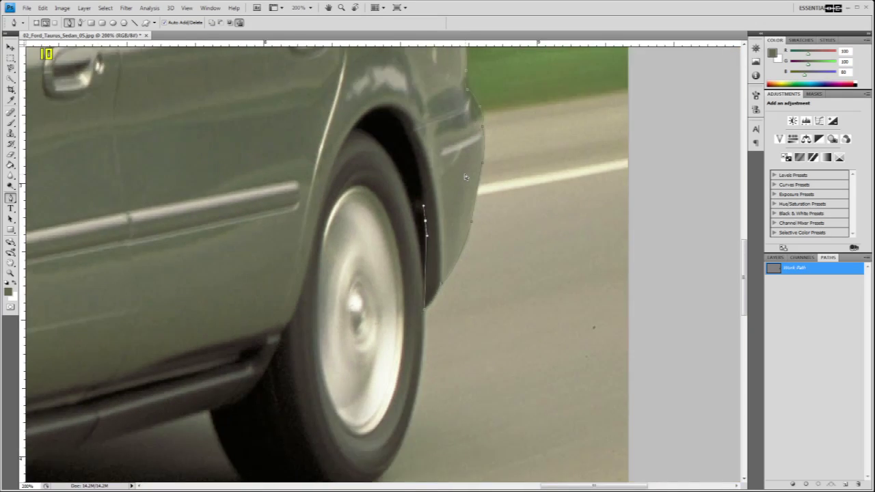
{"action": "key", "text": "ctrl+plus"}
{"action": "left_click_drag", "start_coordinate": [441, 158], "coordinate": [501, 228]}
{"action": "key", "text": "ctrl+plus"}
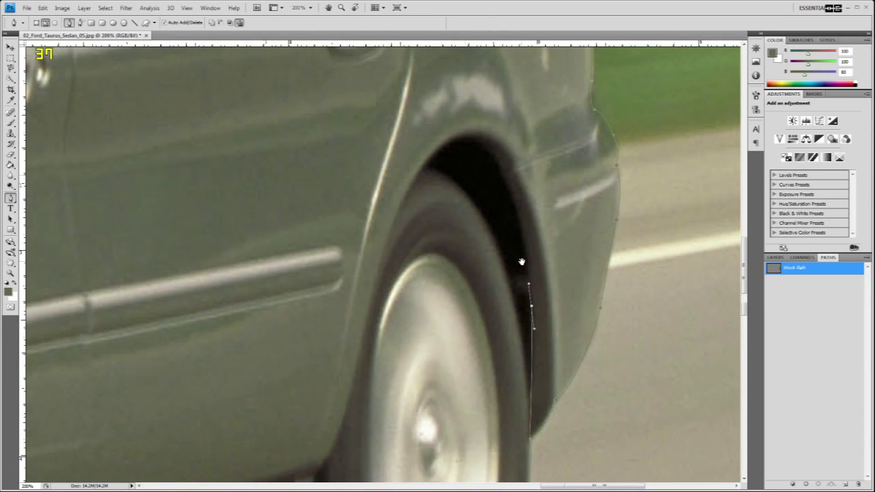
{"action": "left_click_drag", "start_coordinate": [523, 260], "coordinate": [504, 259]}
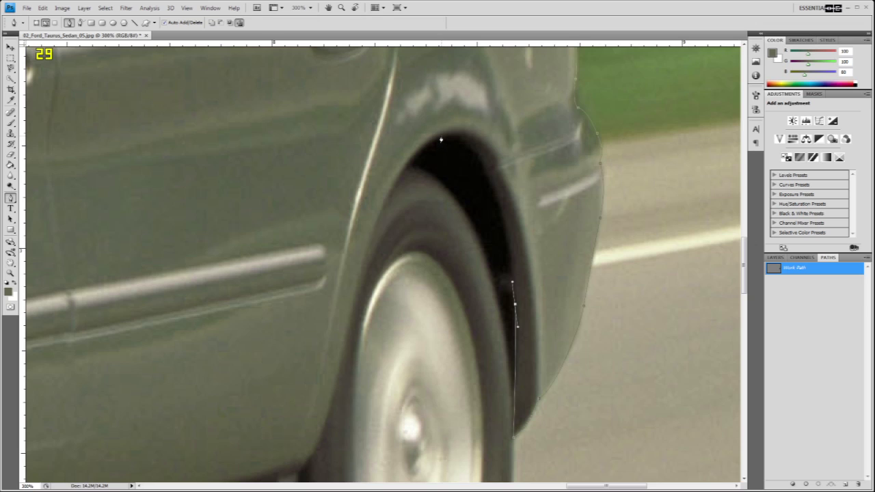
Add curved anchors at the arch top, its left side, and the door's lower edge
{"action": "left_click_drag", "start_coordinate": [438, 144], "coordinate": [374, 180]}
{"action": "left_click_drag", "start_coordinate": [365, 265], "coordinate": [359, 283]}
{"action": "left_click_drag", "start_coordinate": [364, 339], "coordinate": [473, 235]}
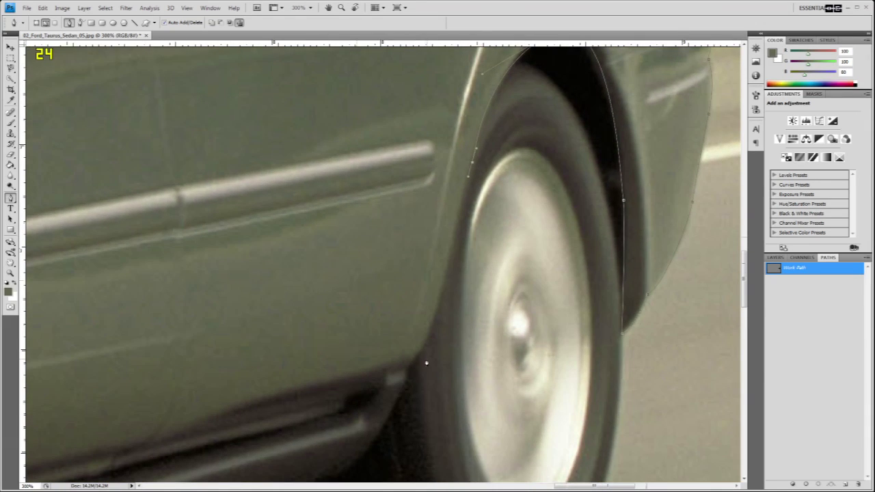
{"action": "left_click_drag", "start_coordinate": [412, 365], "coordinate": [390, 385]}
{"action": "left_click_drag", "start_coordinate": [501, 396], "coordinate": [630, 303]}
Place a run of anchors along the rear wheel-arch edge and the lower door edge
{"action": "left_click", "coordinate": [526, 324]}
{"action": "left_click", "coordinate": [513, 343]}
{"action": "left_click", "coordinate": [500, 361]}
{"action": "left_click", "coordinate": [486, 370]}
{"action": "left_click", "coordinate": [482, 373]}
{"action": "left_click", "coordinate": [476, 375]}
{"action": "left_click", "coordinate": [468, 377]}
{"action": "left_click", "coordinate": [456, 382]}
{"action": "left_click", "coordinate": [437, 387]}
{"action": "left_click", "coordinate": [429, 389]}
{"action": "left_click", "coordinate": [421, 392]}
{"action": "left_click", "coordinate": [370, 405]}
{"action": "left_click", "coordinate": [362, 408]}
{"action": "left_click", "coordinate": [354, 411]}
{"action": "left_click", "coordinate": [339, 417]}
{"action": "left_click", "coordinate": [325, 420]}
{"action": "left_click", "coordinate": [316, 421]}
{"action": "left_click", "coordinate": [301, 423]}
{"action": "left_click", "coordinate": [297, 424]}
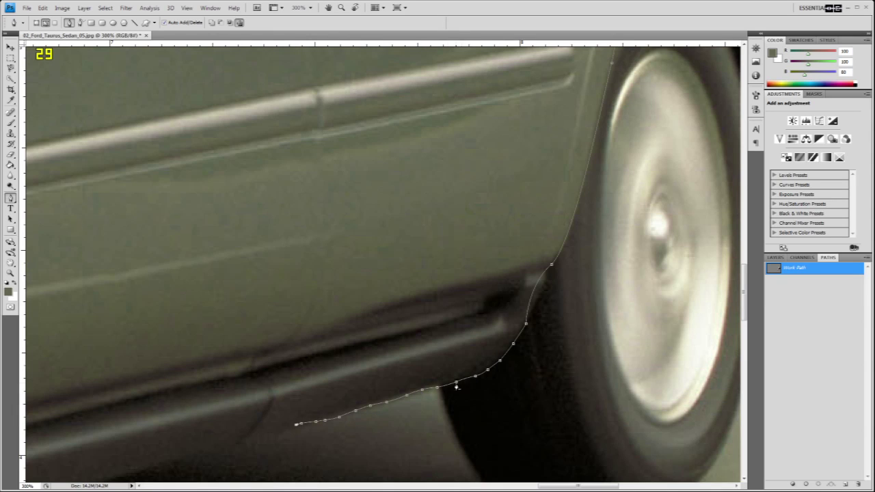
Follow the sill, zoom out to 200%, and run a straight segment to the front wheel
{"action": "left_click_drag", "start_coordinate": [337, 409], "coordinate": [509, 290]}
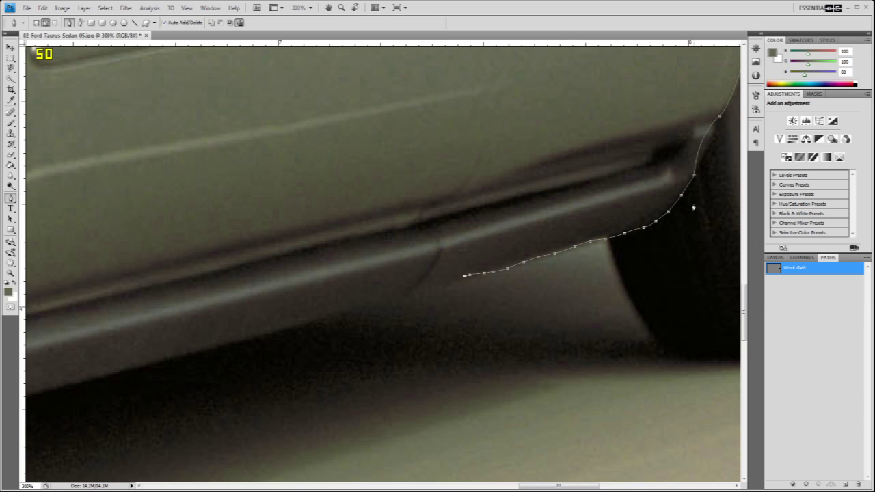
{"action": "left_click_drag", "start_coordinate": [401, 270], "coordinate": [569, 223]}
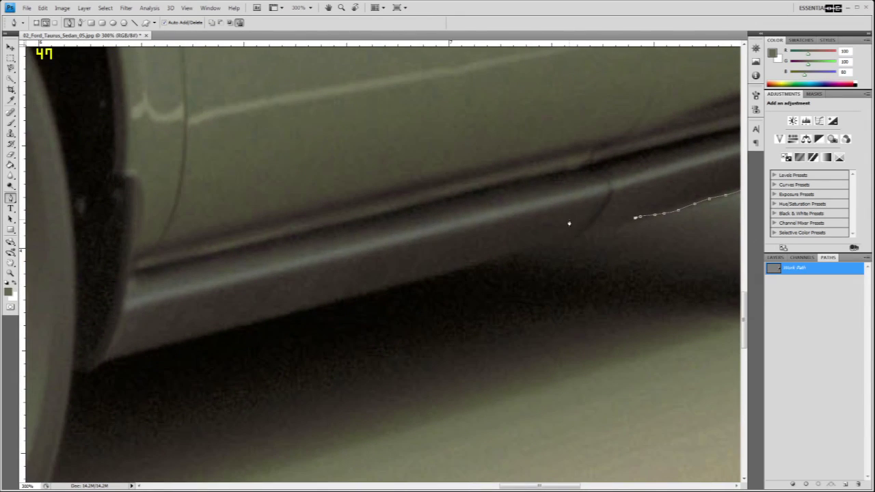
{"action": "key", "text": "ctrl+minus"}
{"action": "left_click", "coordinate": [203, 334]}
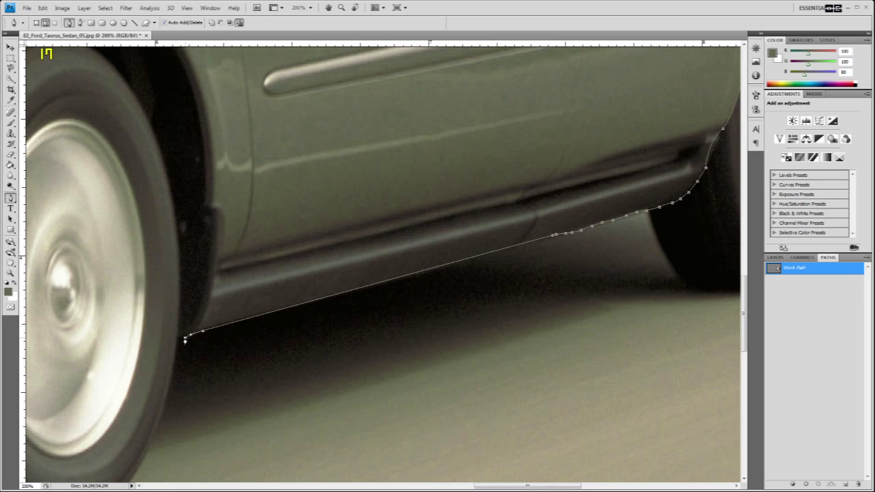
Trace the path up the front wheel arch and curve it over the arch's top
{"action": "left_click_drag", "start_coordinate": [241, 254], "coordinate": [398, 278]}
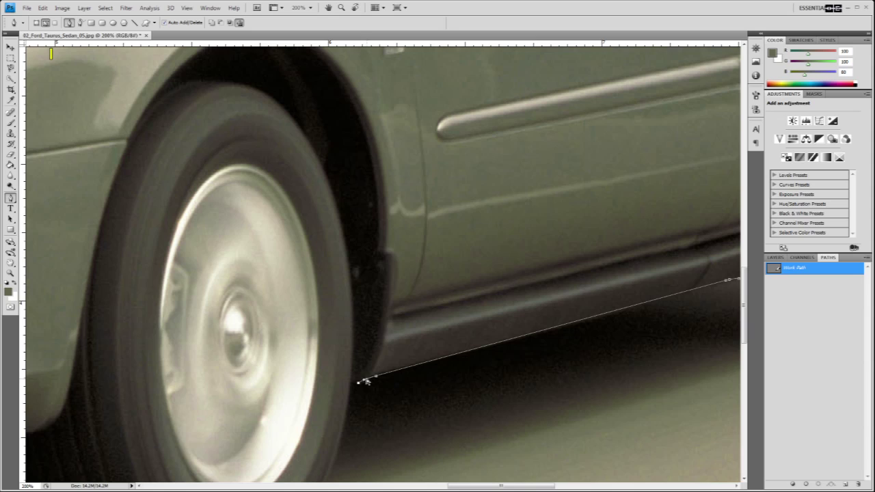
{"action": "left_click_drag", "start_coordinate": [386, 271], "coordinate": [379, 187]}
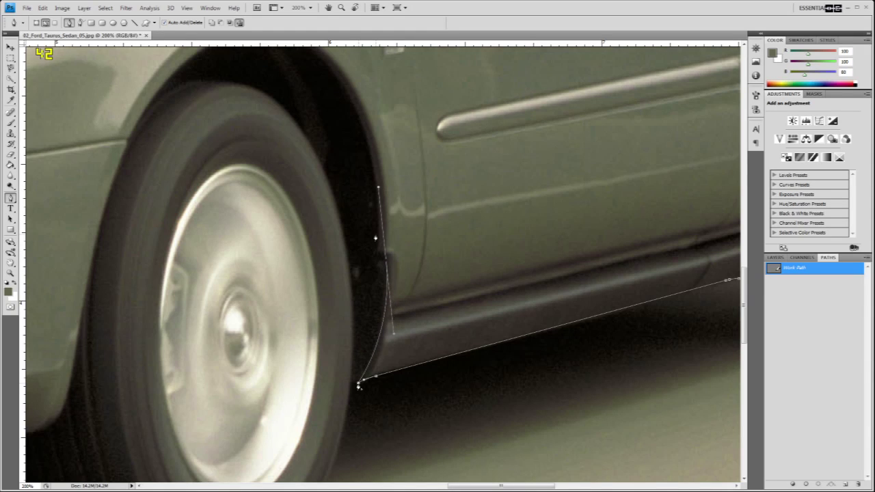
{"action": "left_click", "coordinate": [384, 261], "text": "alt"}
{"action": "left_click", "coordinate": [379, 259], "text": "alt"}
{"action": "left_click_drag", "start_coordinate": [328, 102], "coordinate": [375, 156]}
{"action": "left_click_drag", "start_coordinate": [323, 90], "coordinate": [205, 117]}
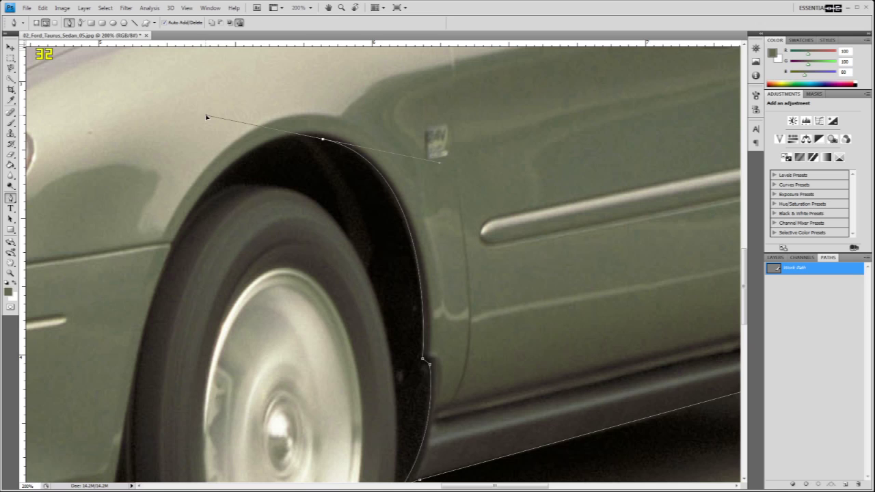
{"action": "left_click", "coordinate": [322, 141]}
Zoom out to view the whole car and check the path
{"action": "key", "text": "h"}
{"action": "left_click_drag", "start_coordinate": [367, 155], "coordinate": [404, 145]}
{"action": "key", "text": "ctrl+0"}
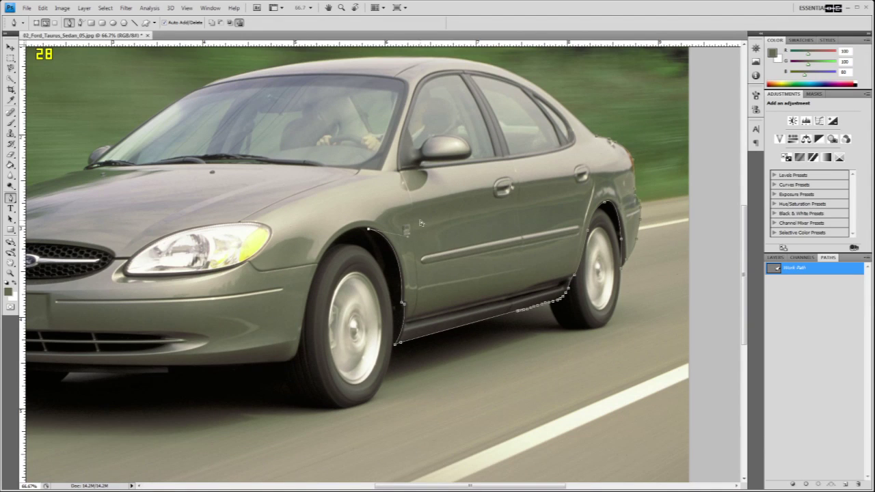
{"action": "key", "text": "ctrl+minus"}
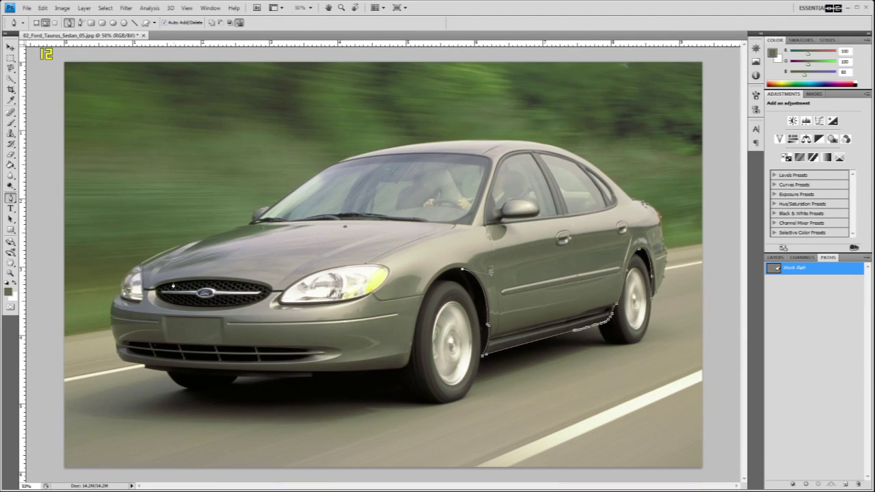
Zoom in on the headlight and hood, then on the car door
{"action": "left_click_drag", "start_coordinate": [404, 262], "coordinate": [483, 274]}
{"action": "key", "text": "h"}
{"action": "left_click", "coordinate": [483, 274]}
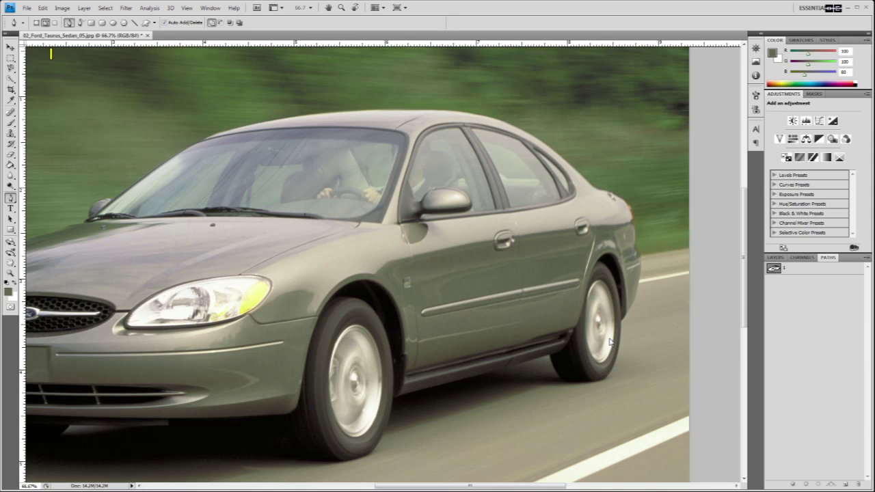
{"action": "left_click", "coordinate": [550, 305], "text": "ctrl"}
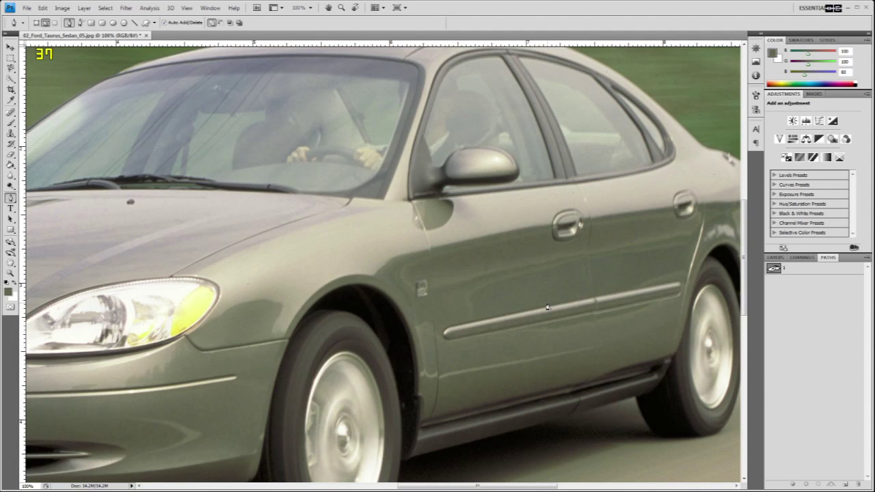
Pan to the front grille, zoom to 200%, and set the Pen to Add to path area
{"action": "left_click_drag", "start_coordinate": [487, 297], "coordinate": [559, 309]}
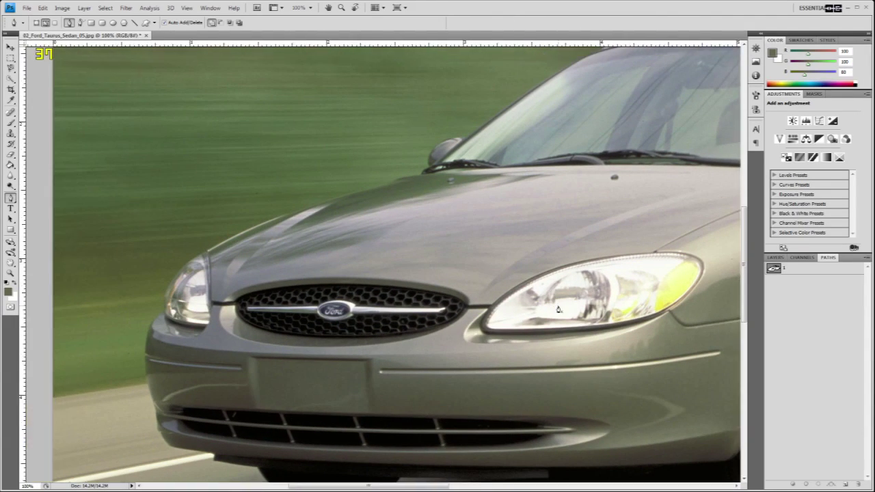
{"action": "key", "text": "ctrl+plus"}
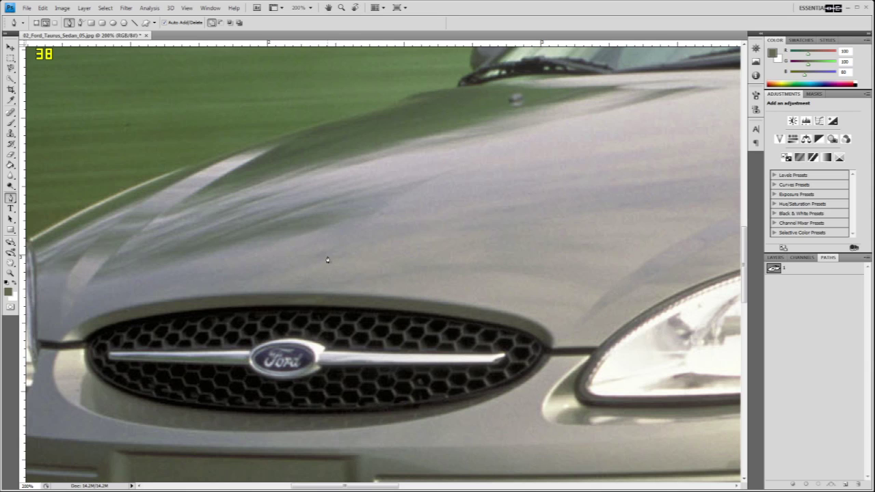
{"action": "left_click", "coordinate": [212, 23]}
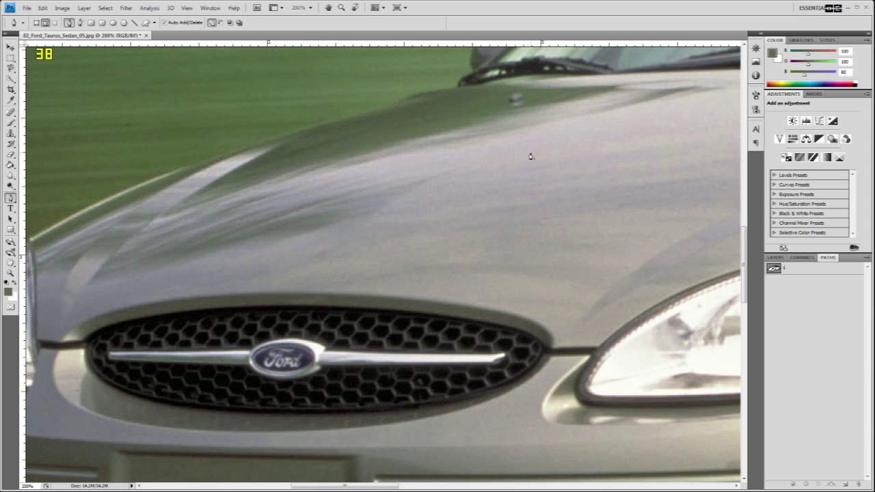
Zoom out to 66.7% and scroll sideways to view more of the car
{"action": "key", "text": "ctrl+minus"}
{"action": "key", "text": "ctrl+minus"}
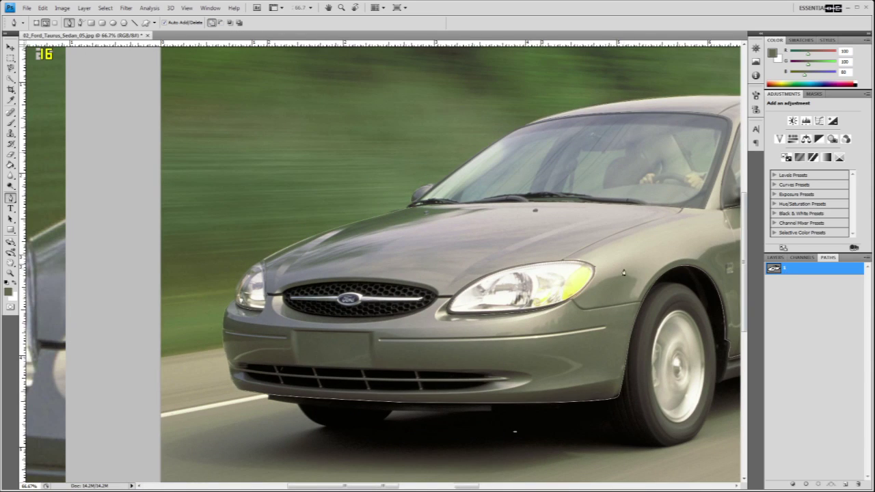
{"action": "scroll", "coordinate": [624, 272], "scroll_direction": "right", "scroll_amount": 5}
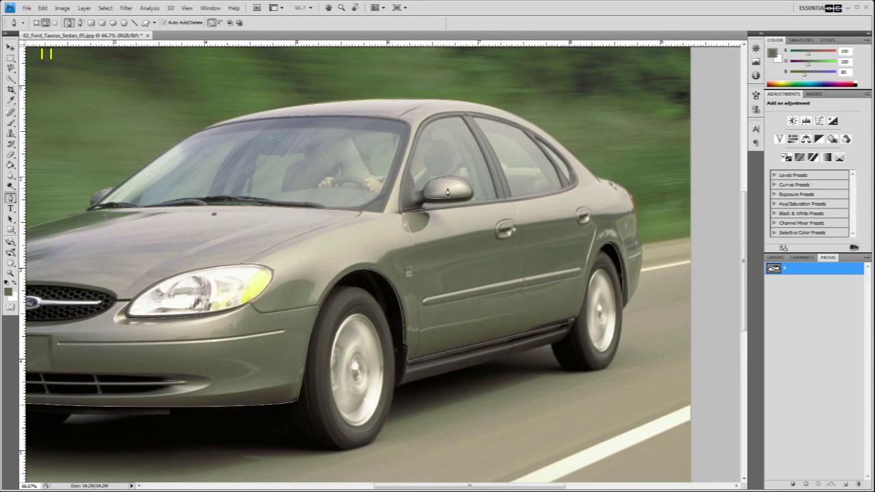
{"action": "scroll", "coordinate": [449, 192], "scroll_direction": "left", "scroll_amount": 3}
{"action": "scroll", "coordinate": [433, 194], "scroll_direction": "right", "scroll_amount": 2}
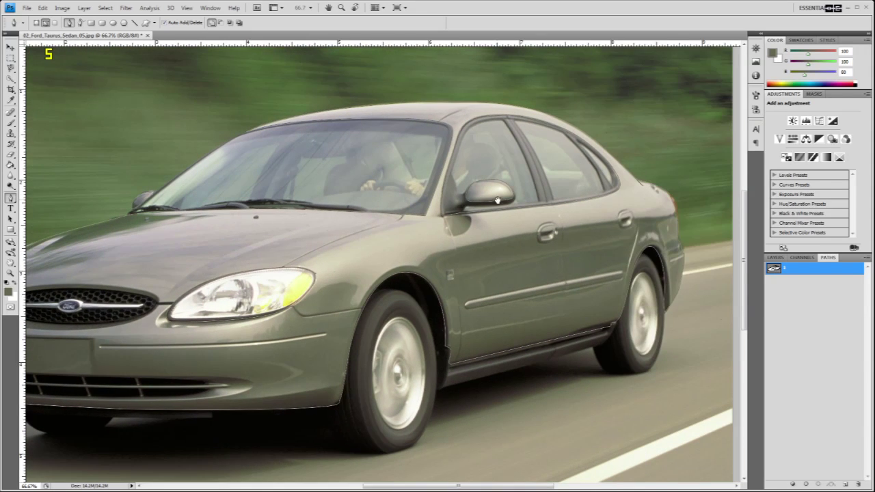
{"action": "scroll", "coordinate": [325, 244], "scroll_direction": "left", "scroll_amount": 4}
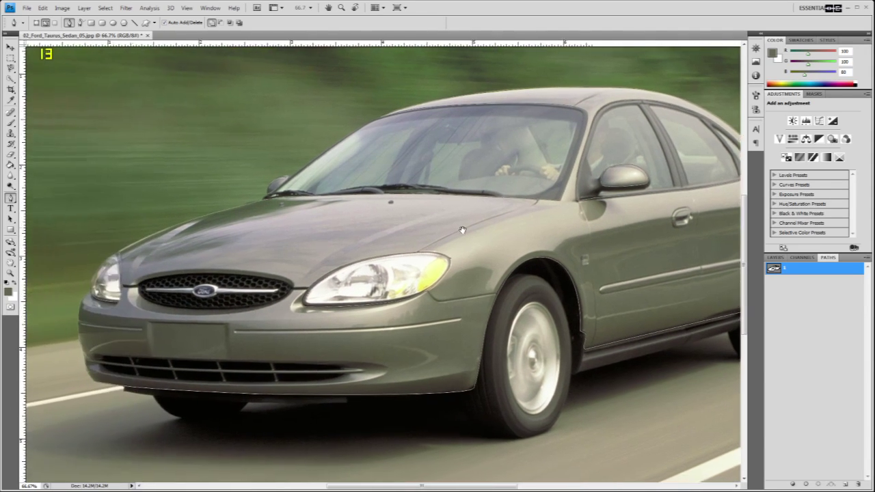
Start a new path piece at the grille's right edge, added to the existing area
{"action": "scroll", "coordinate": [498, 225], "scroll_direction": "left", "scroll_amount": 4}
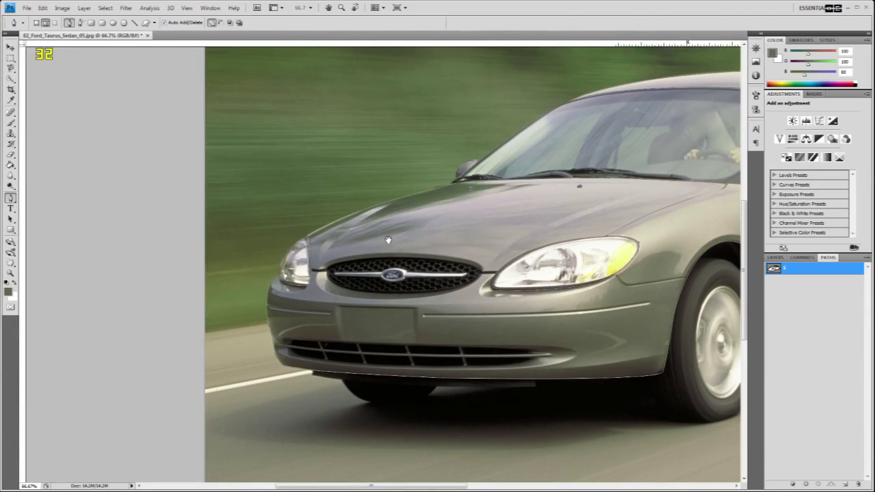
{"action": "scroll", "coordinate": [388, 240], "scroll_direction": "up", "scroll_amount": 2}
{"action": "scroll", "coordinate": [388, 240], "scroll_direction": "down", "scroll_amount": 2}
{"action": "scroll", "coordinate": [446, 309], "scroll_direction": "up", "scroll_amount": 1}
{"action": "scroll", "coordinate": [446, 309], "scroll_direction": "up", "scroll_amount": 1}
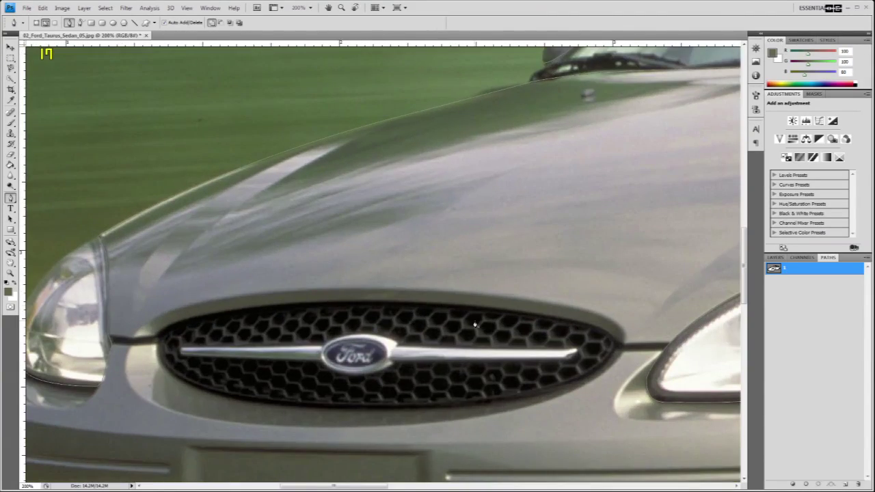
{"action": "key", "text": "alt"}
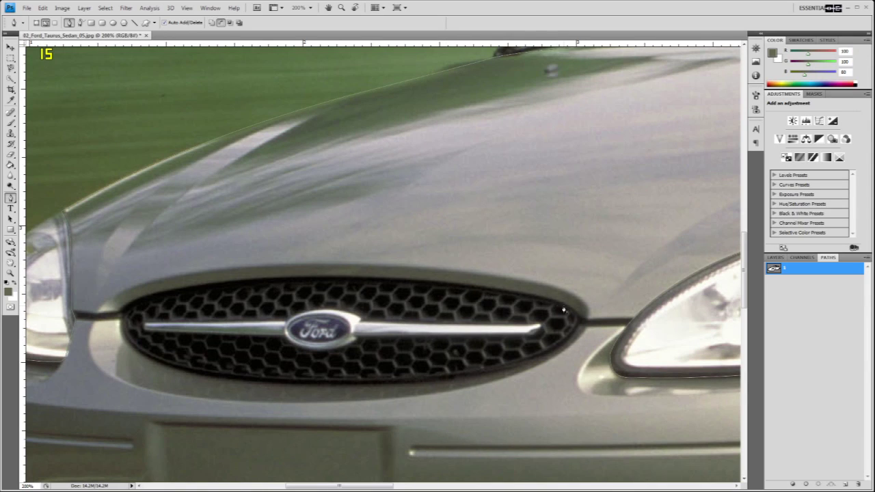
{"action": "left_click", "coordinate": [580, 320]}
{"action": "left_click_drag", "start_coordinate": [119, 317], "coordinate": [47, 403]}
Bend the new segment into an arch raised above the grille
{"action": "key", "text": "ctrl+minus"}
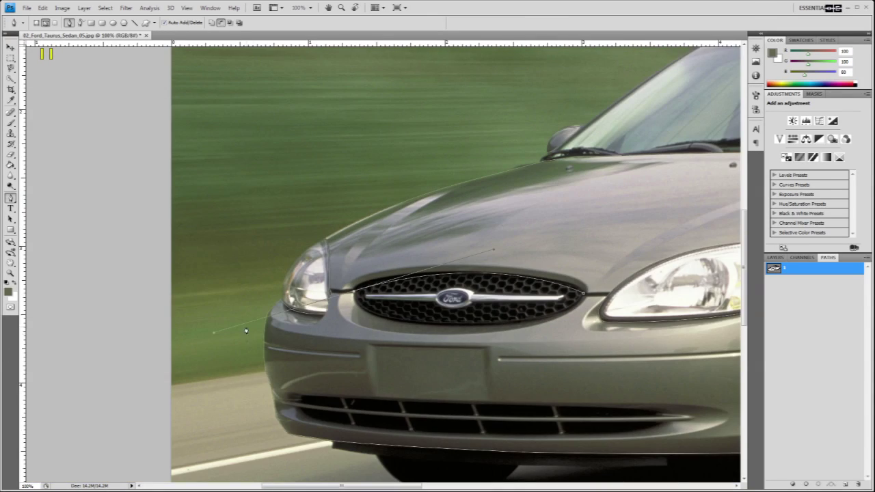
{"action": "key", "text": "ctrl+plus"}
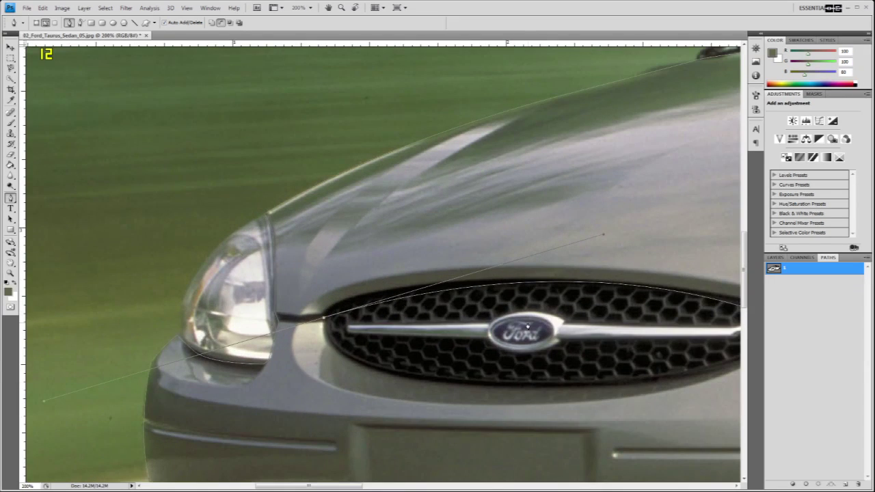
{"action": "key", "text": "ctrl+minus"}
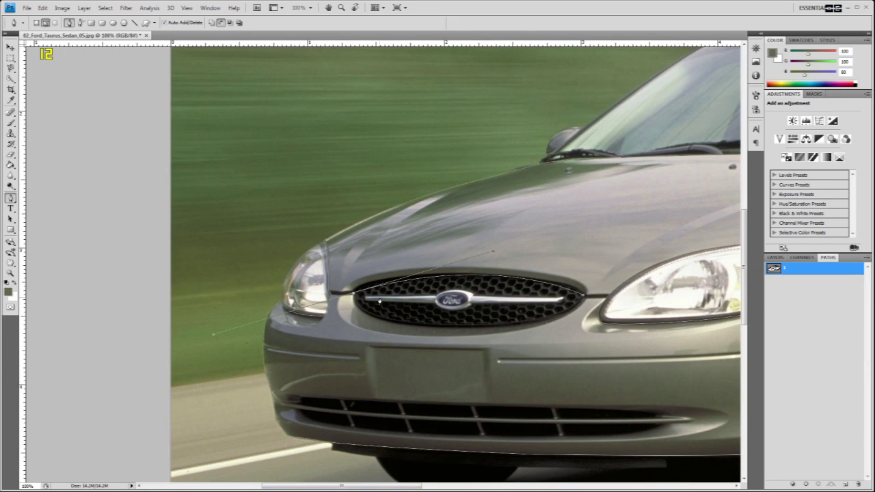
{"action": "key", "text": "ctrl+plus"}
{"action": "key", "text": "ctrl+minus"}
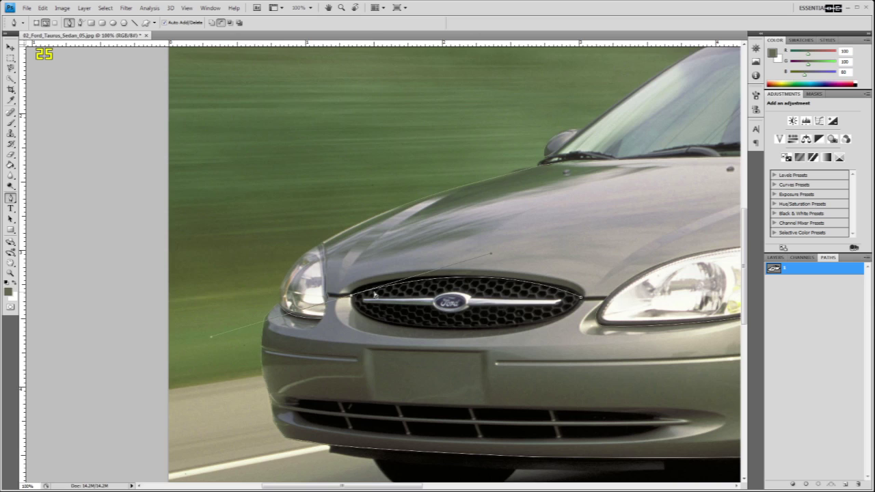
{"action": "left_click_drag", "start_coordinate": [491, 257], "coordinate": [484, 201]}
{"action": "key", "text": "ctrl+z"}
{"action": "left_click_drag", "start_coordinate": [487, 252], "coordinate": [502, 224]}
Fit the curve snugly along the grille's top edge and anchor its right end
{"action": "left_click_drag", "start_coordinate": [358, 277], "coordinate": [353, 295]}
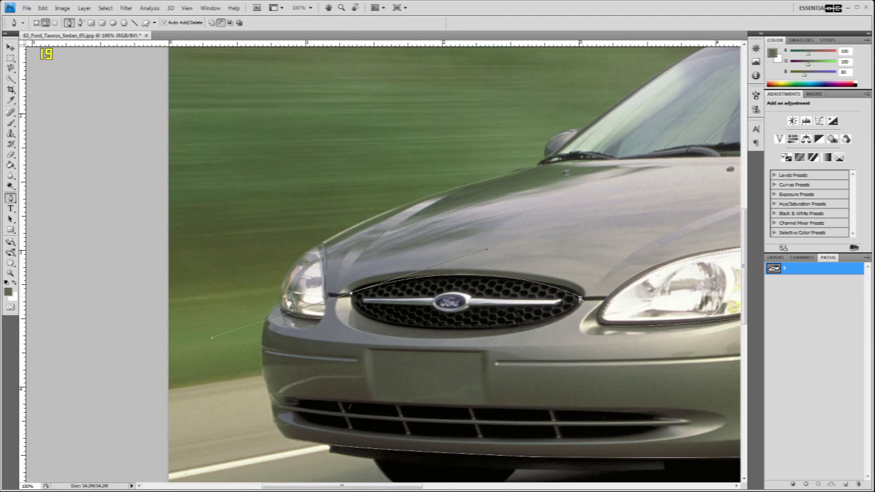
{"action": "left_click_drag", "start_coordinate": [485, 252], "coordinate": [454, 255]}
{"action": "left_click_drag", "start_coordinate": [368, 290], "coordinate": [374, 286]}
{"action": "left_click_drag", "start_coordinate": [479, 245], "coordinate": [548, 264]}
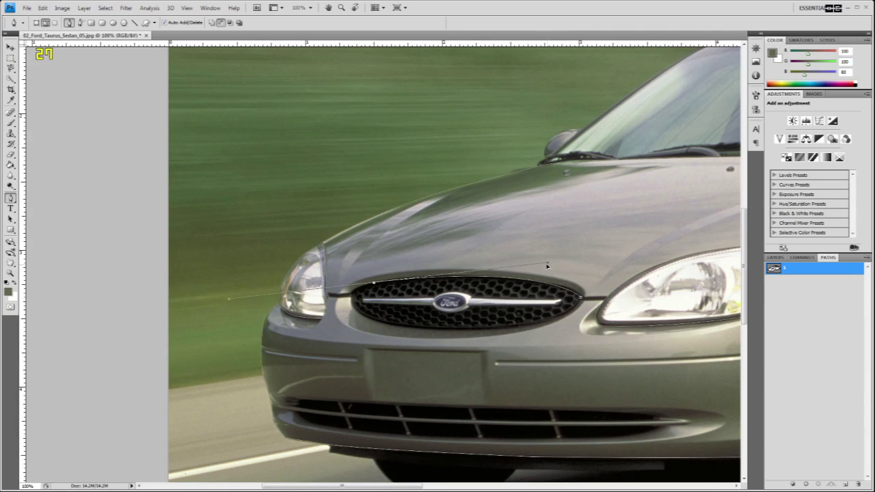
{"action": "left_click", "coordinate": [581, 299]}
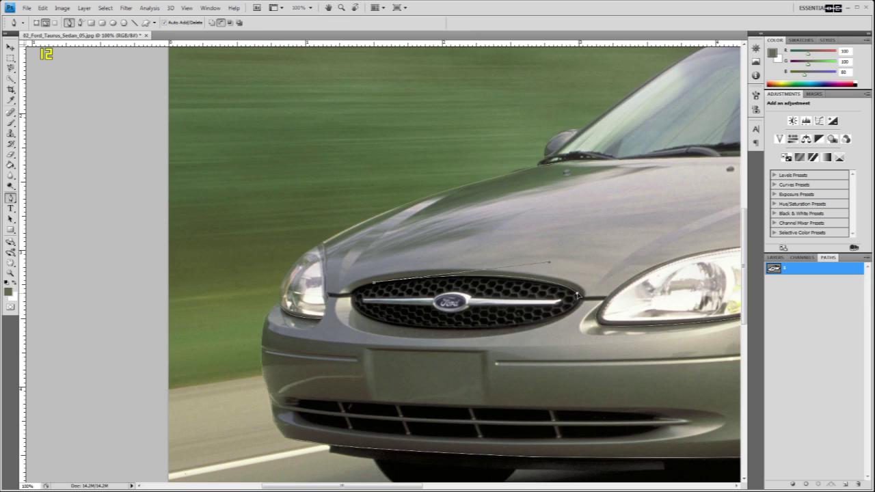
{"action": "left_click_drag", "start_coordinate": [551, 265], "coordinate": [528, 266]}
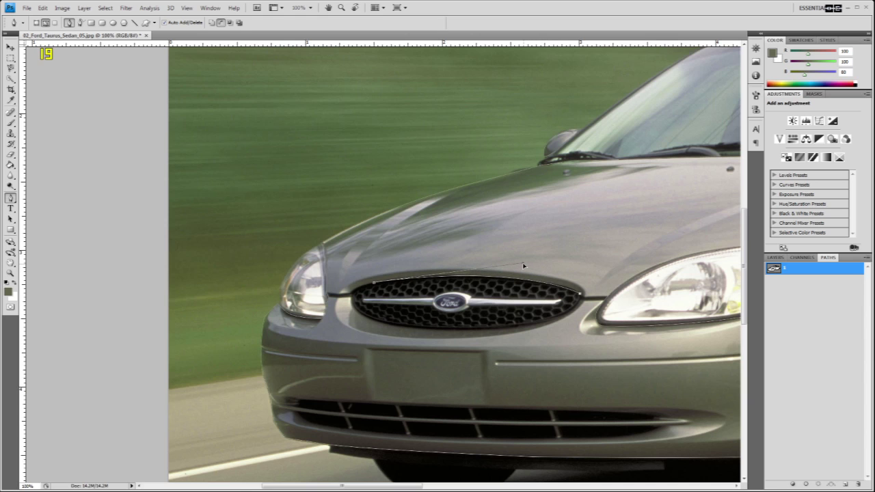
{"action": "key", "text": "ctrl+plus"}
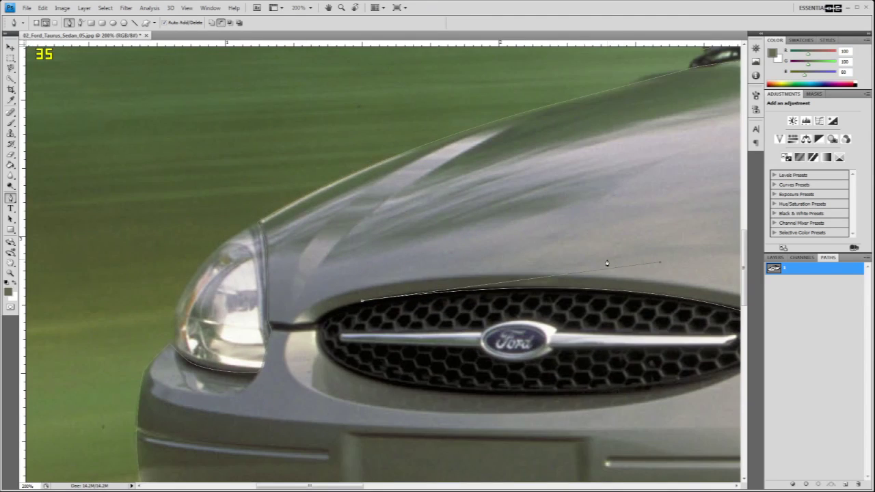
Refine the grille's top curve and add an anchor below its left end
{"action": "left_click_drag", "start_coordinate": [660, 262], "coordinate": [648, 263]}
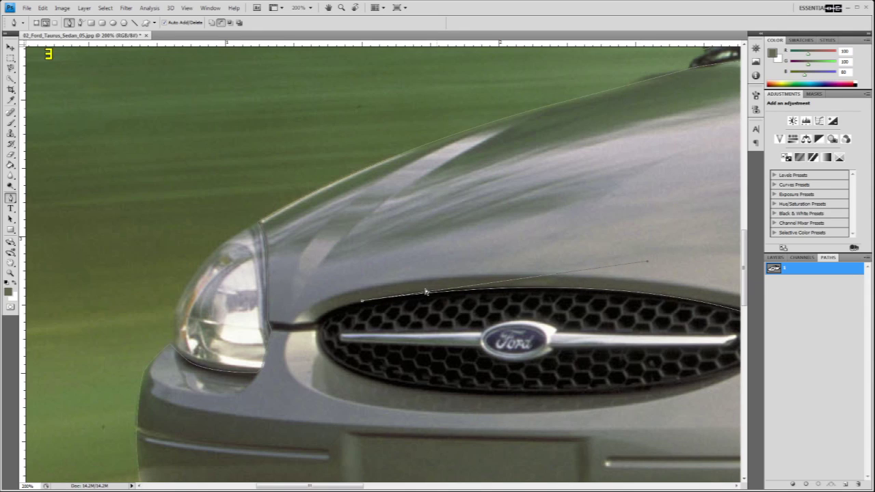
{"action": "left_click", "coordinate": [363, 303]}
{"action": "left_click_drag", "start_coordinate": [357, 375], "coordinate": [372, 381]}
{"action": "left_click", "coordinate": [365, 303]}
{"action": "left_click", "coordinate": [383, 385]}
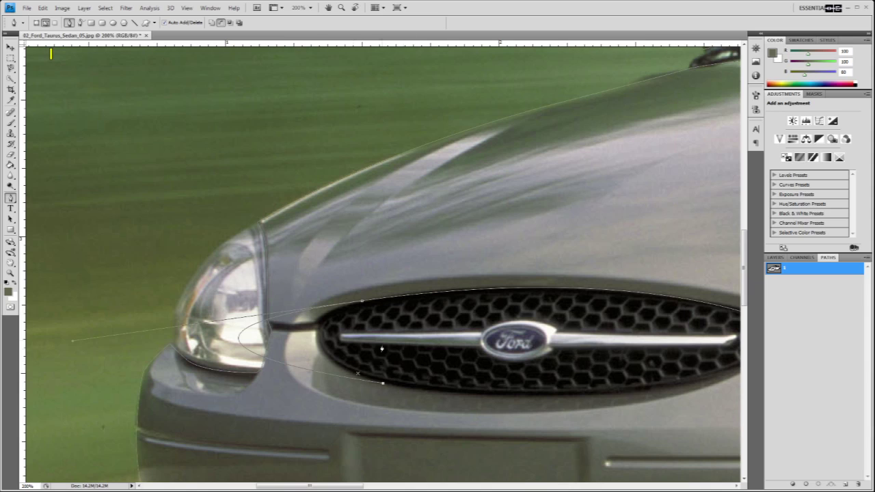
{"action": "left_click", "coordinate": [362, 303]}
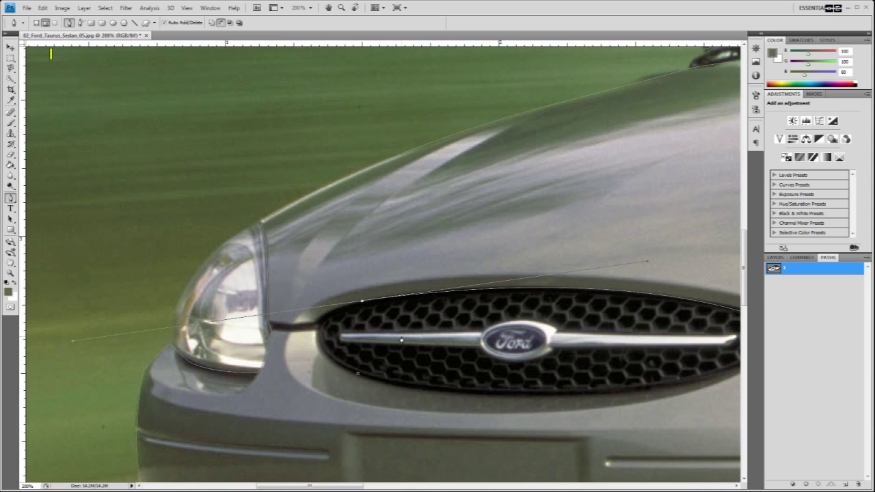
{"action": "left_click", "coordinate": [363, 306], "text": "alt"}
Trace the grille's lower and right edges, close the oval, and zoom out to 50%
{"action": "left_click_drag", "start_coordinate": [359, 378], "coordinate": [454, 425]}
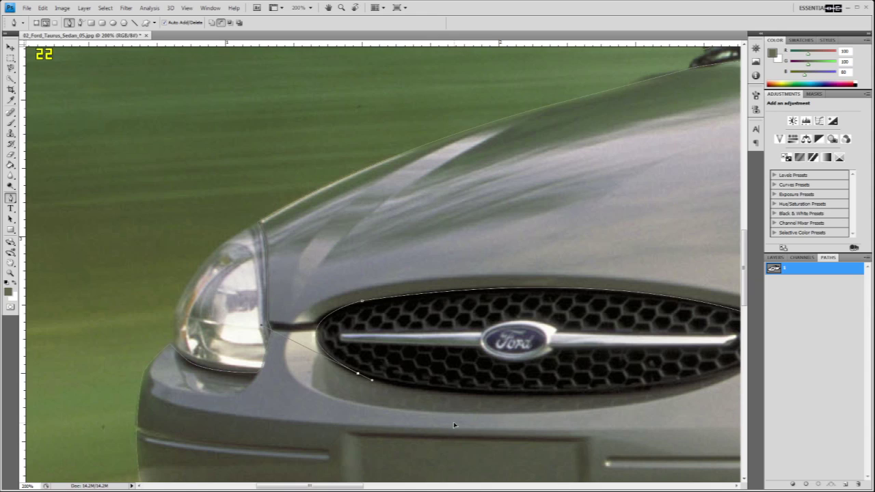
{"action": "left_click_drag", "start_coordinate": [504, 381], "coordinate": [444, 398]}
{"action": "left_click_drag", "start_coordinate": [253, 378], "coordinate": [254, 378]}
{"action": "left_click_drag", "start_coordinate": [595, 384], "coordinate": [707, 350]}
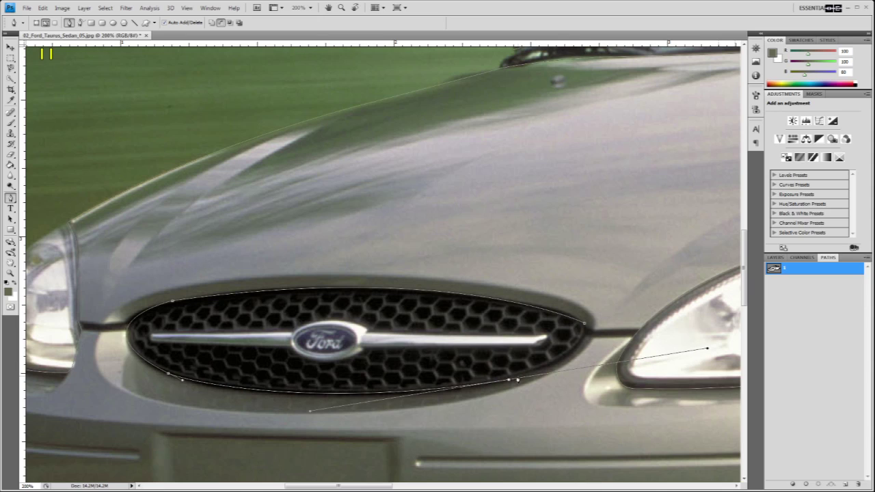
{"action": "left_click", "coordinate": [509, 380]}
{"action": "left_click_drag", "start_coordinate": [576, 351], "coordinate": [617, 319]}
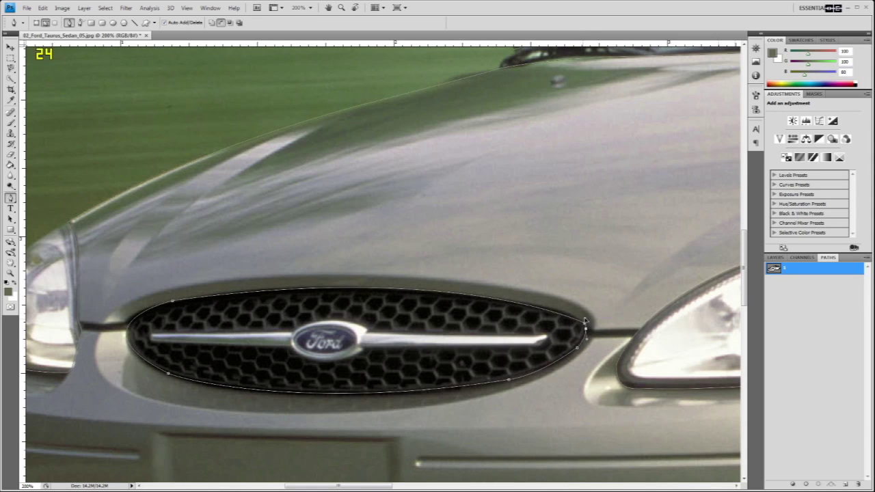
{"action": "left_click", "coordinate": [584, 328]}
{"action": "key", "text": "ctrl+minus"}
{"action": "key", "text": "ctrl+minus"}
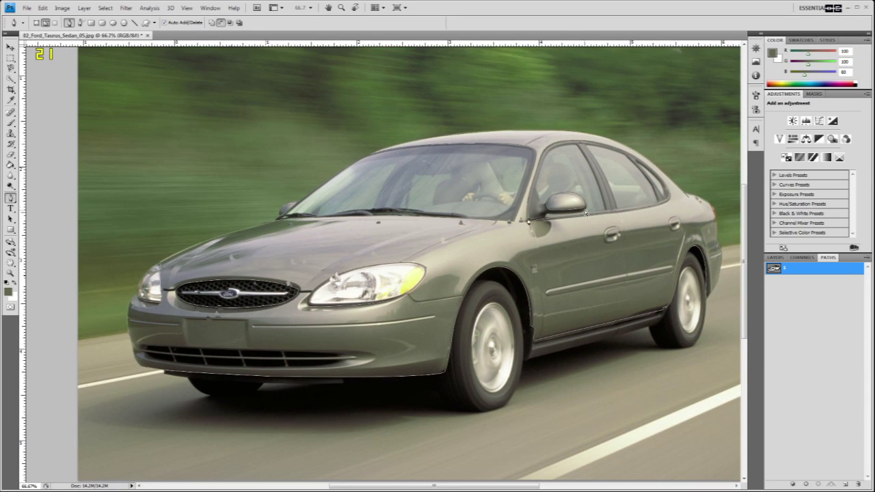
{"action": "key", "text": "ctrl+minus"}
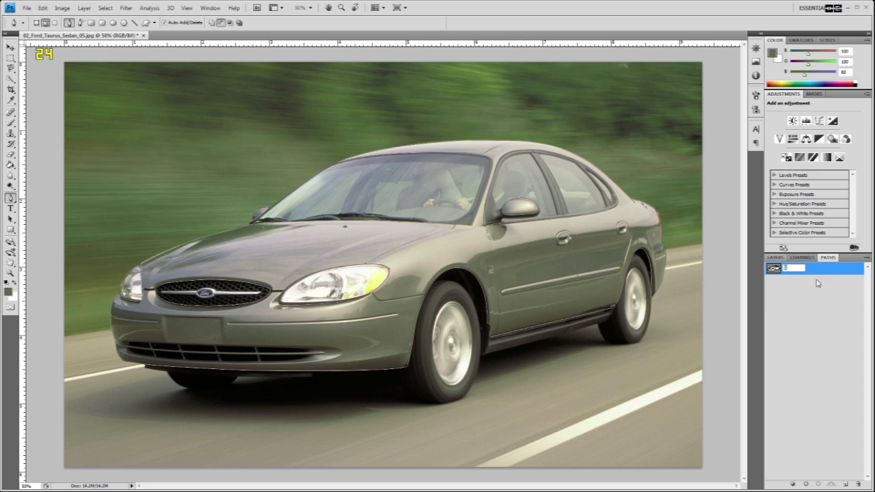
Rename the Work Path to '123' and load it as a selection around the car body
{"action": "double_click", "coordinate": [787, 269]}
{"action": "key", "text": "Return"}
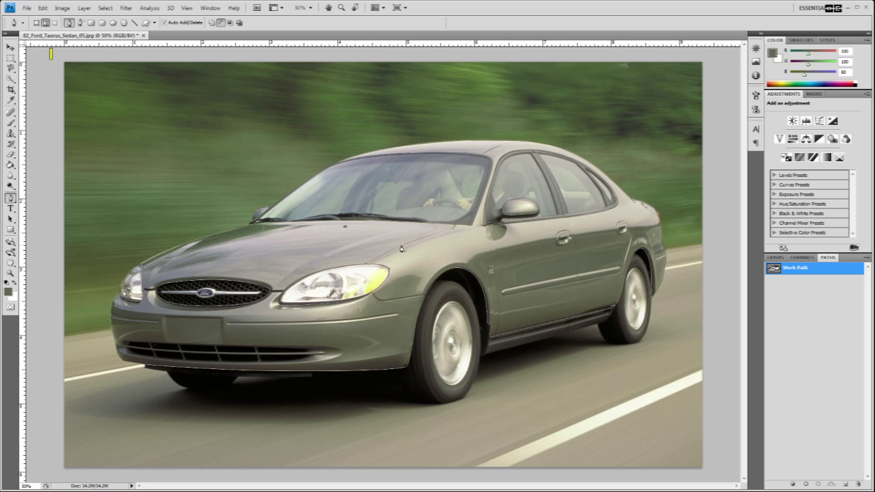
{"action": "double_click", "coordinate": [800, 269]}
{"action": "type", "text": "123"}
{"action": "key", "text": "Return"}
{"action": "key", "text": "ctrl+Return"}
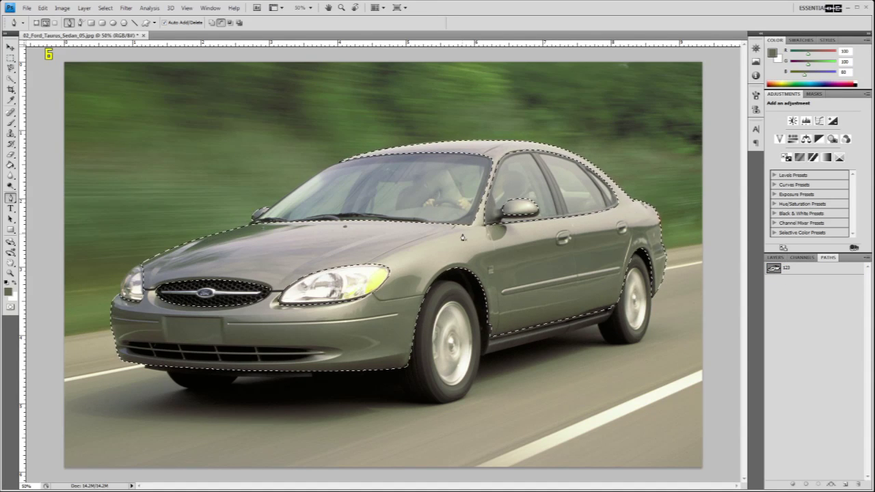
{"action": "left_click", "coordinate": [775, 258]}
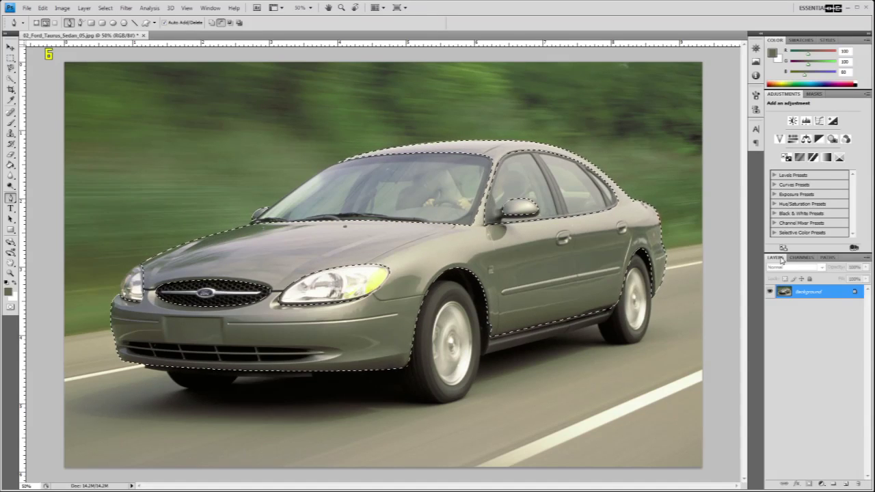
Add a Hue/Saturation adjustment layer masked to the car and set Hue to +90
{"action": "left_click", "coordinate": [822, 482]}
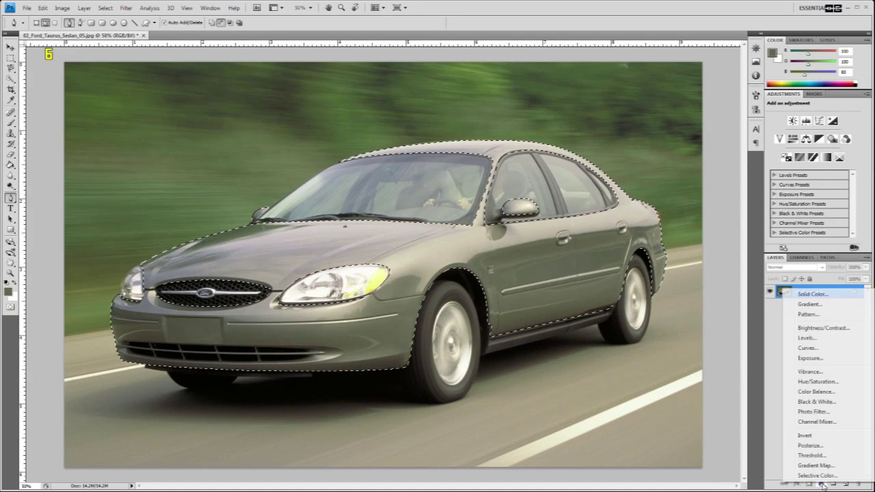
{"action": "left_click", "coordinate": [819, 382]}
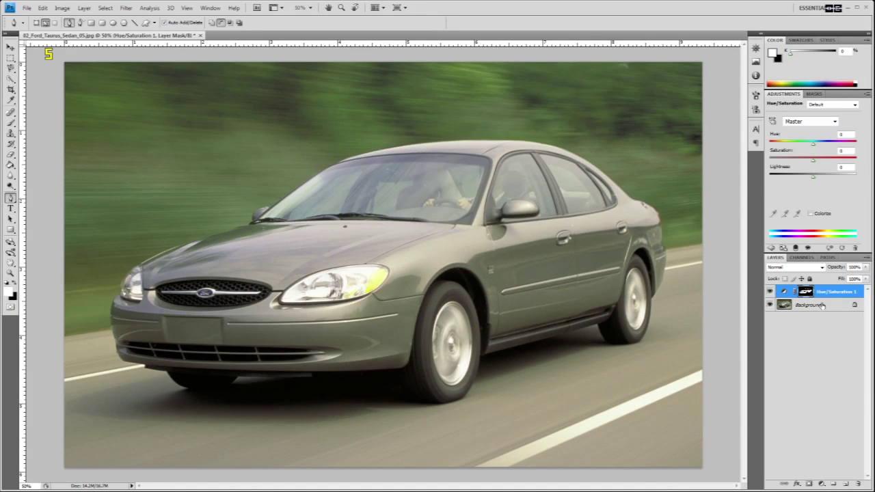
{"action": "left_click_drag", "start_coordinate": [813, 142], "coordinate": [841, 145]}
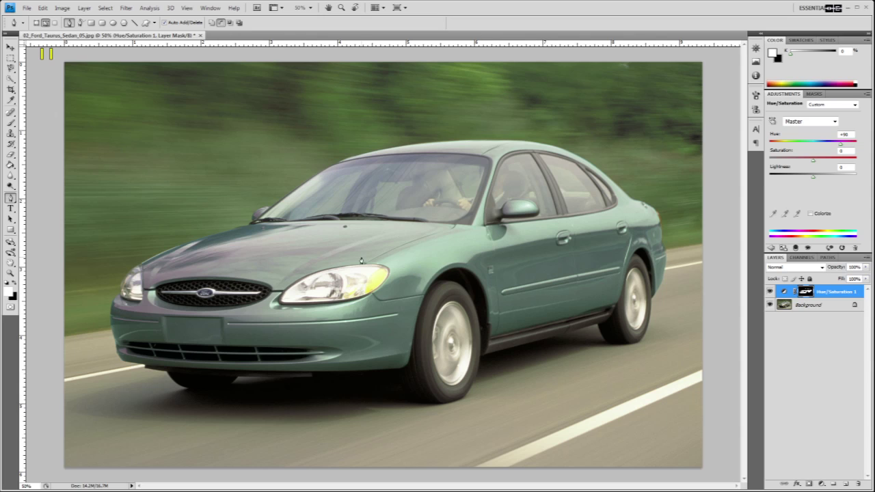
Lower saturation to -11, reload the car path as a selection, and pick an enlarged Brush
{"action": "mouse_move", "coordinate": [816, 162]}
{"action": "left_mouse_down"}
{"action": "mouse_move", "coordinate": [797, 166]}
{"action": "mouse_move", "coordinate": [809, 165]}
{"action": "left_mouse_up"}
{"action": "left_click", "coordinate": [828, 258]}
{"action": "left_click", "coordinate": [774, 269], "text": "ctrl"}
{"action": "left_click", "coordinate": [776, 258]}
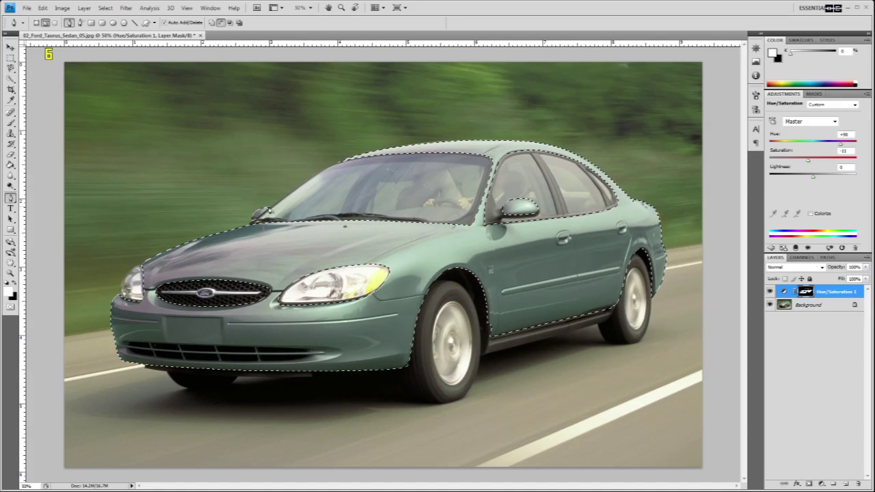
{"action": "left_click", "coordinate": [10, 122]}
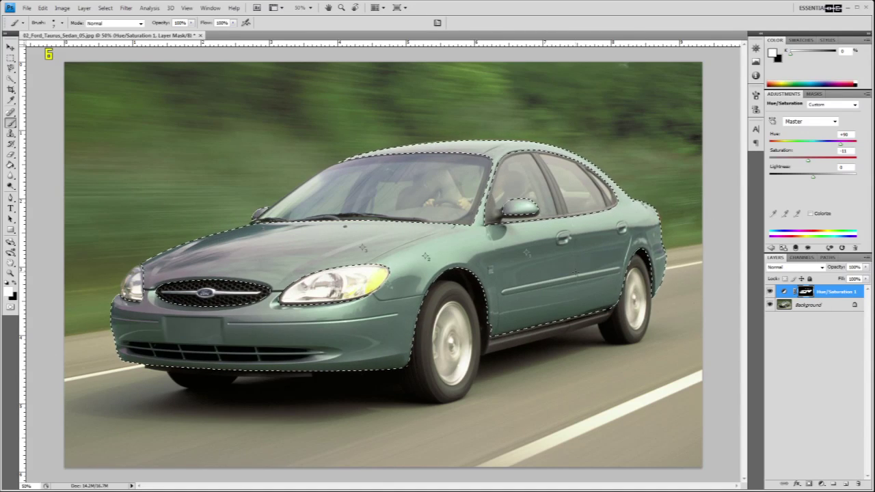
{"action": "key", "text": "bracketright"}
{"action": "left_click", "coordinate": [801, 308]}
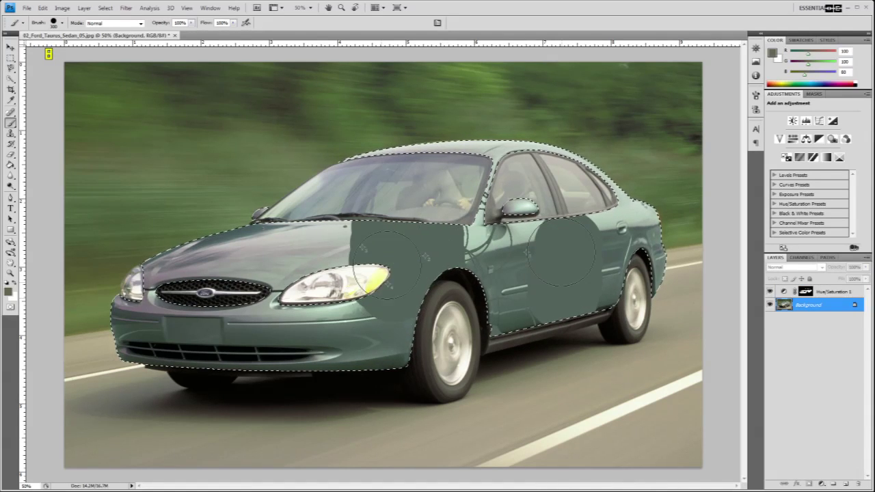
{"action": "left_click_drag", "start_coordinate": [561, 250], "coordinate": [309, 325]}
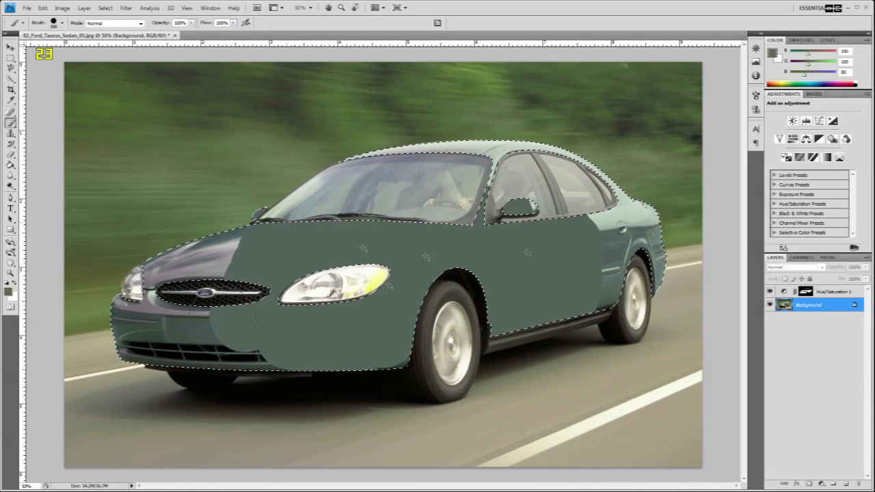
{"action": "mouse_move", "coordinate": [162, 300]}
{"action": "left_mouse_down"}
{"action": "mouse_move", "coordinate": [246, 353]}
{"action": "mouse_move", "coordinate": [140, 354]}
{"action": "left_mouse_up"}
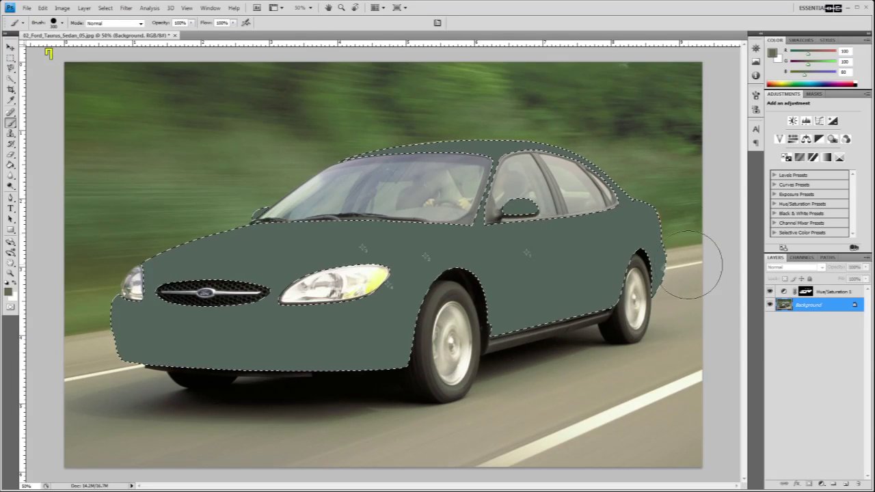
{"action": "left_click", "coordinate": [824, 292]}
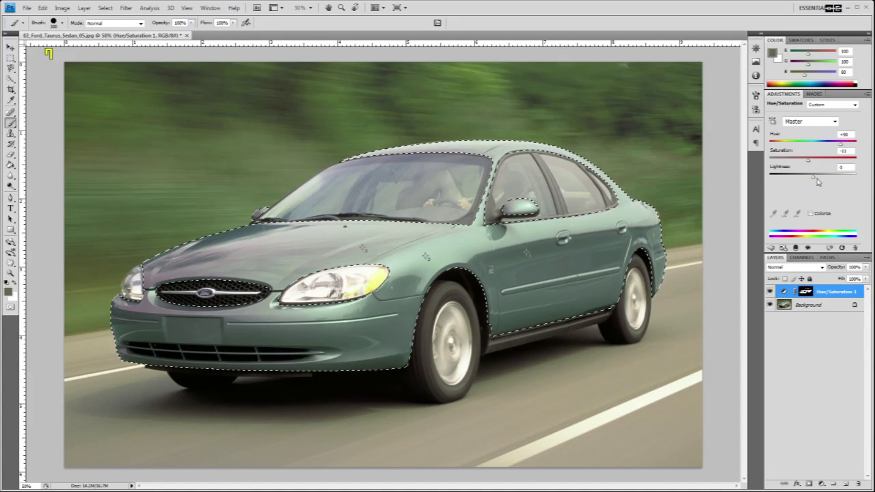
Shift the body paint's hue to -87, turning it toward purple
{"action": "mouse_move", "coordinate": [839, 142]}
{"action": "left_mouse_down"}
{"action": "mouse_move", "coordinate": [787, 143]}
{"action": "mouse_move", "coordinate": [829, 165]}
{"action": "left_mouse_up"}
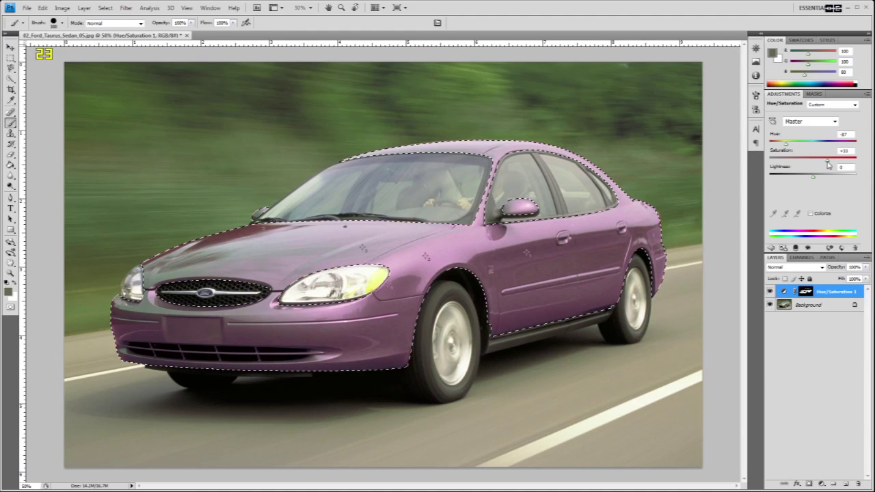